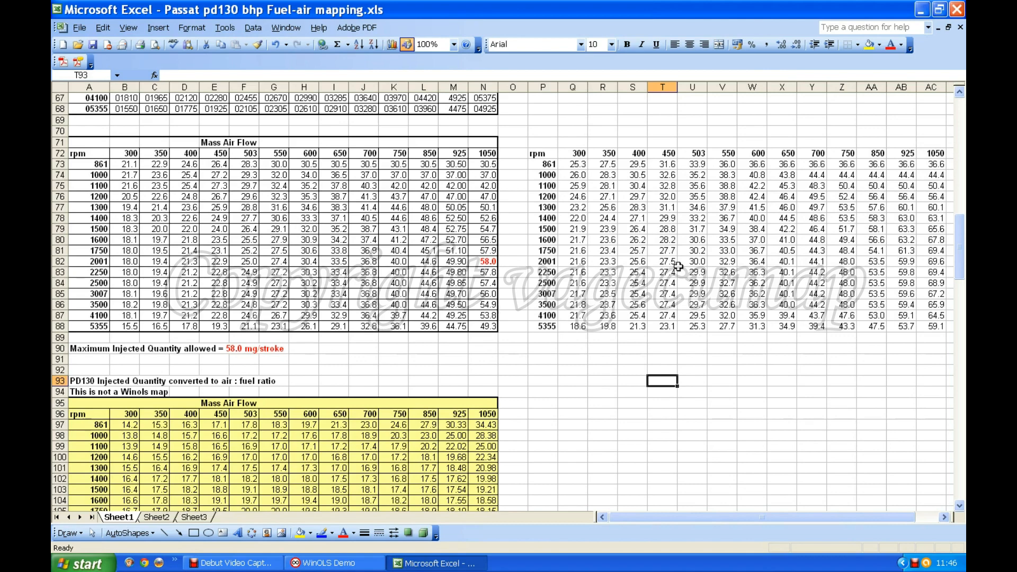
Enter 18.1 in cell P107, beside the air : fuel ratio table
scroll(679, 266, "down", 6)
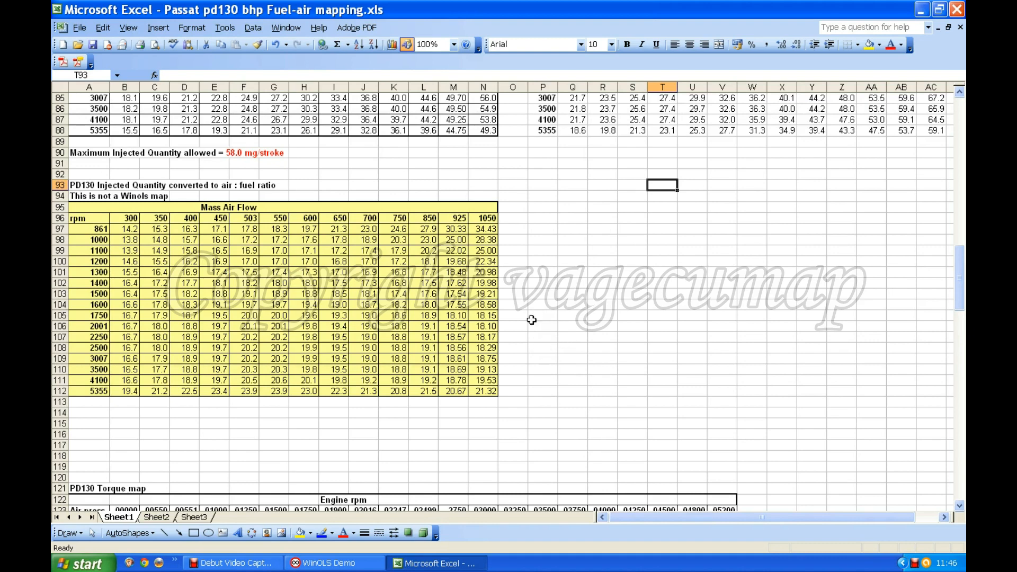
left_click(537, 337)
type("18.1")
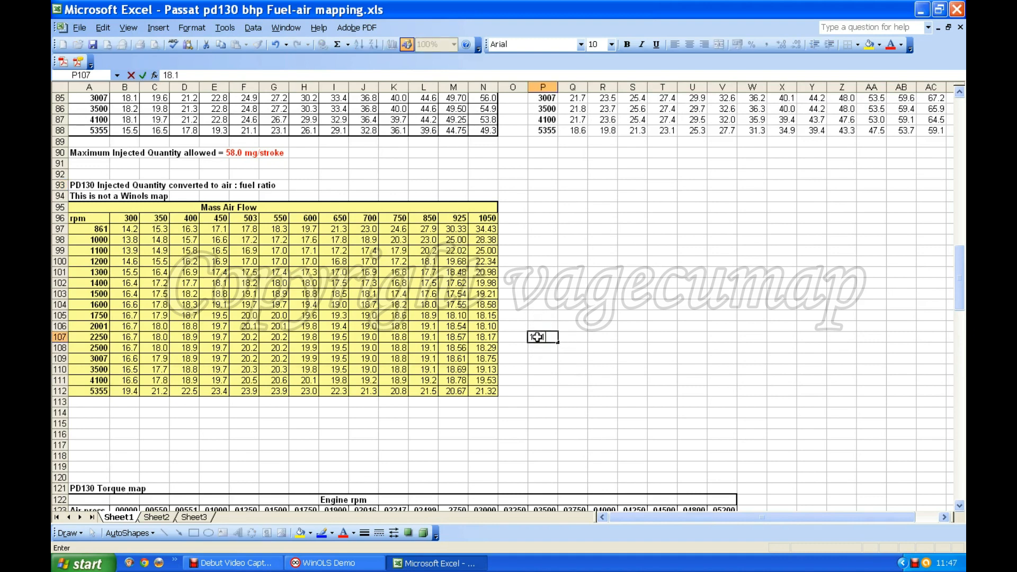
left_click(570, 358)
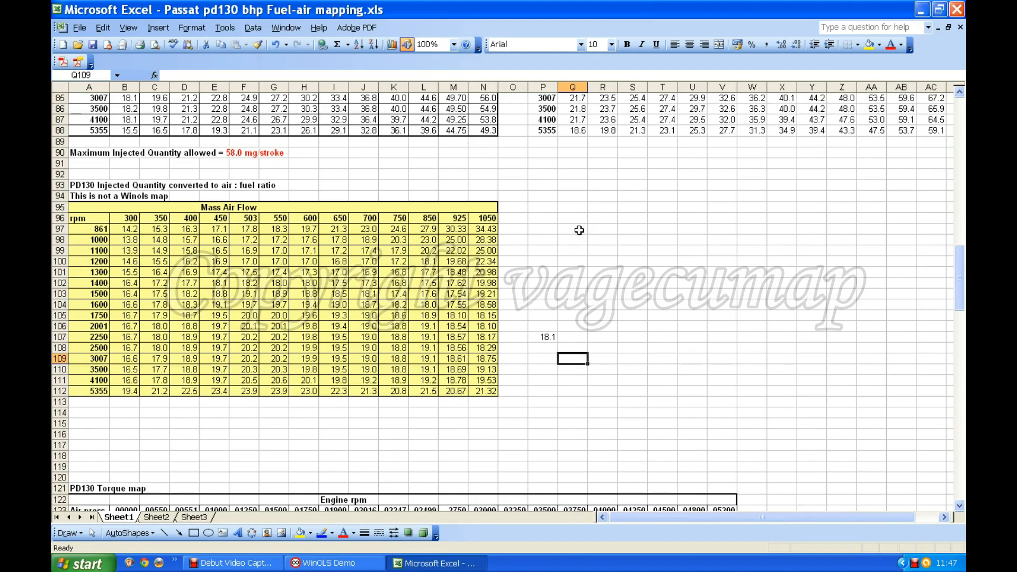
Enter 18.1 in M186 and 60 in M187, beside the boost map converted to Mass Air Flow
scroll(580, 230, "down", 4)
scroll(579, 229, "down", 16)
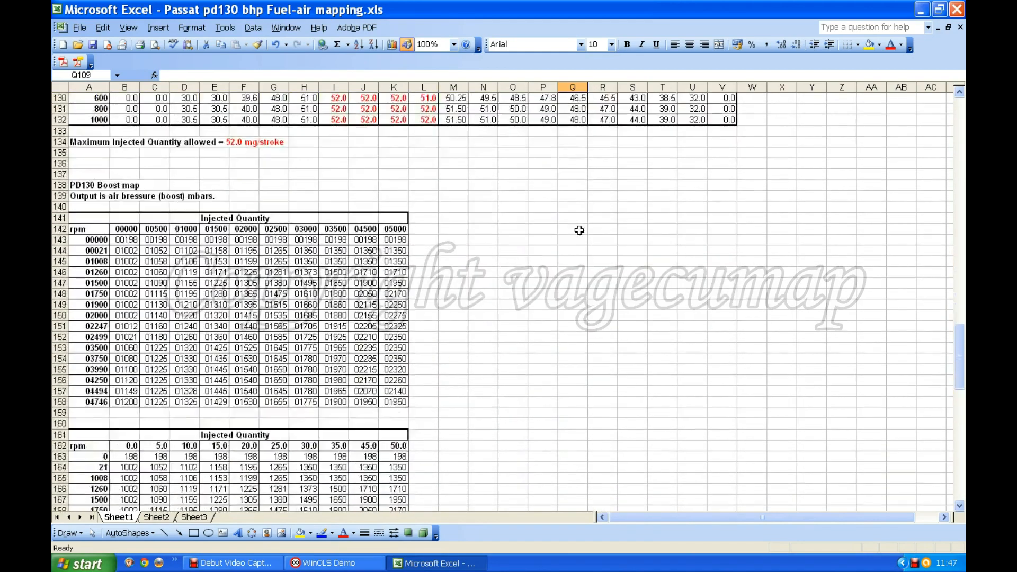
scroll(579, 229, "down", 7)
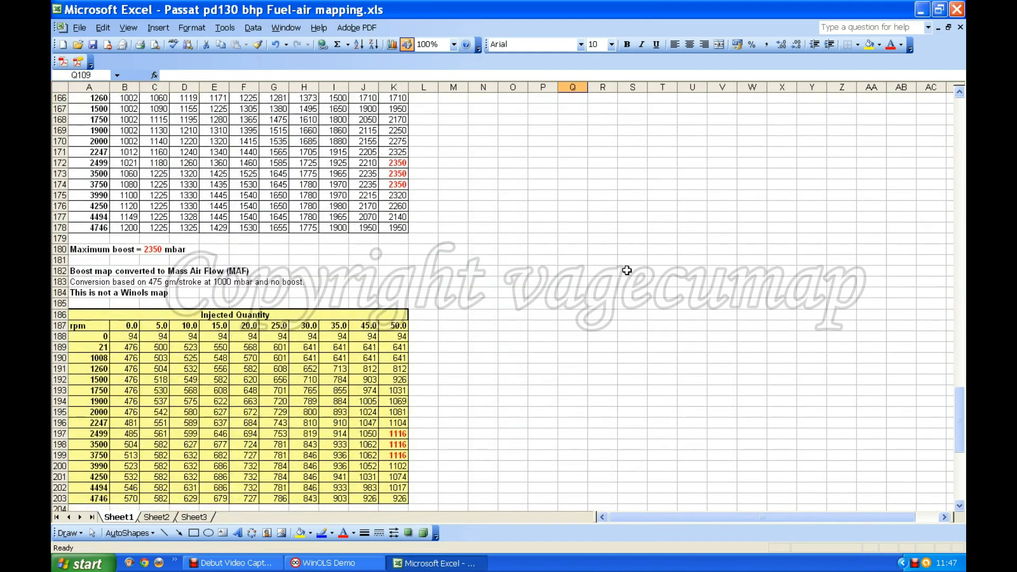
scroll(656, 292, "down", 4)
scroll(656, 292, "up", 2)
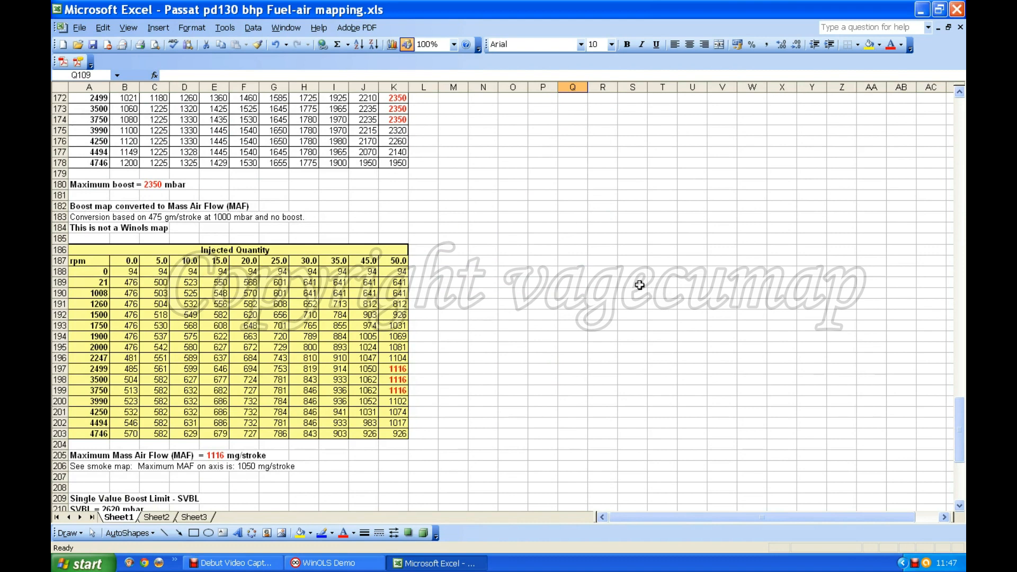
left_click(450, 250)
type("18.1")
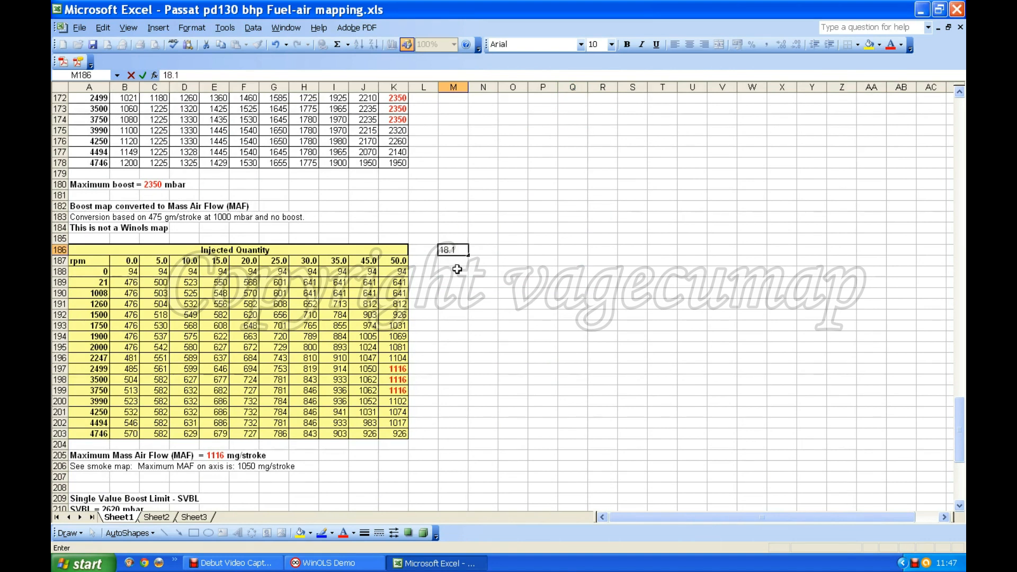
key("Return")
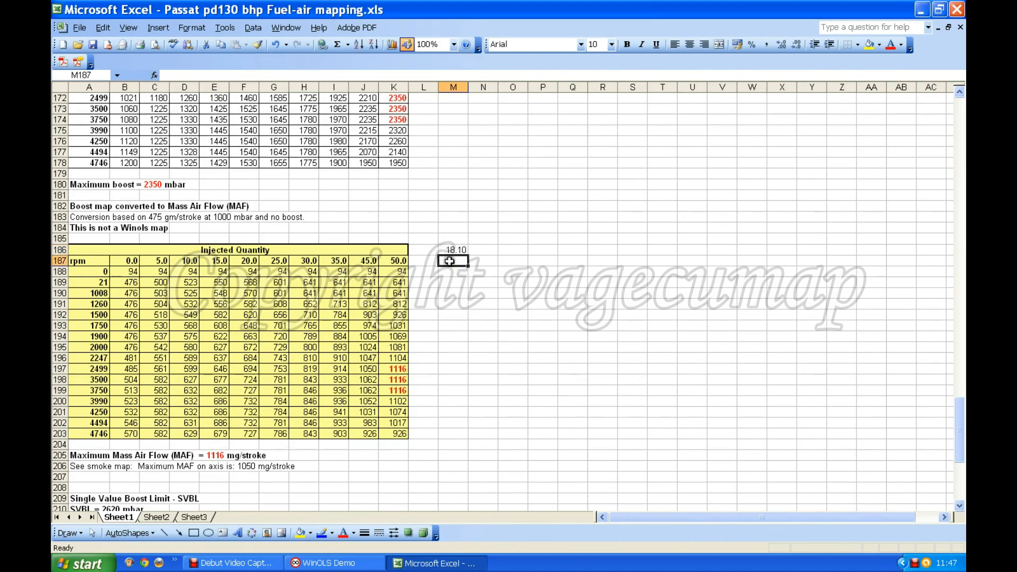
type("60")
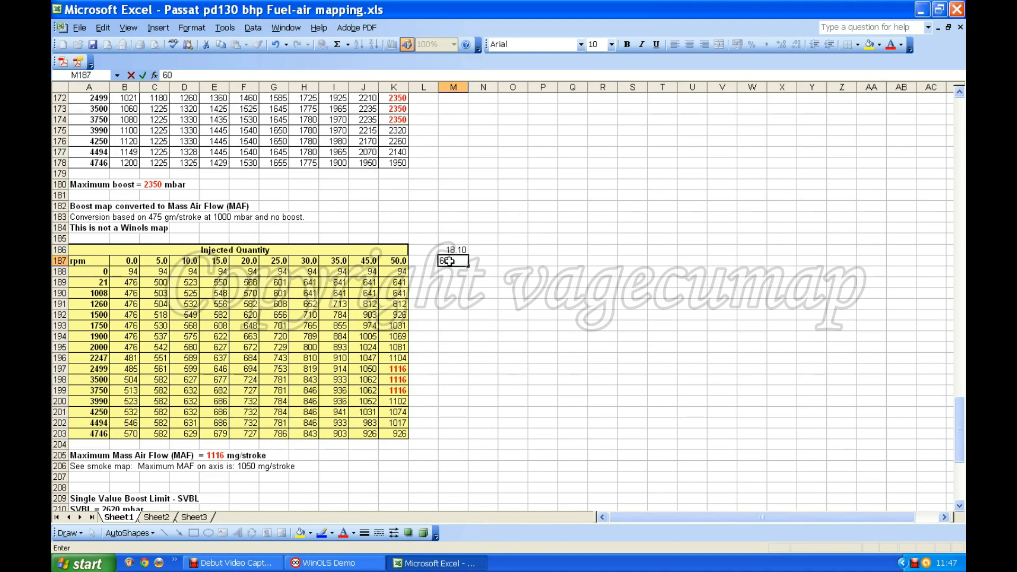
Enter 18.1 in N186 and 70 in N187 as a second pair of ratio and injected quantity values
left_click(482, 251)
type("18.1")
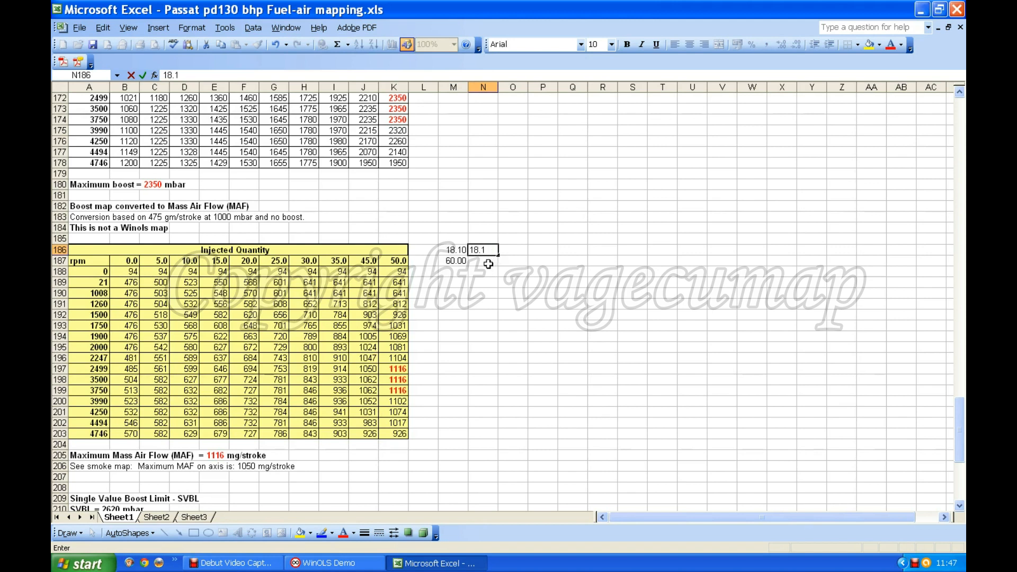
left_click(483, 261)
type("70")
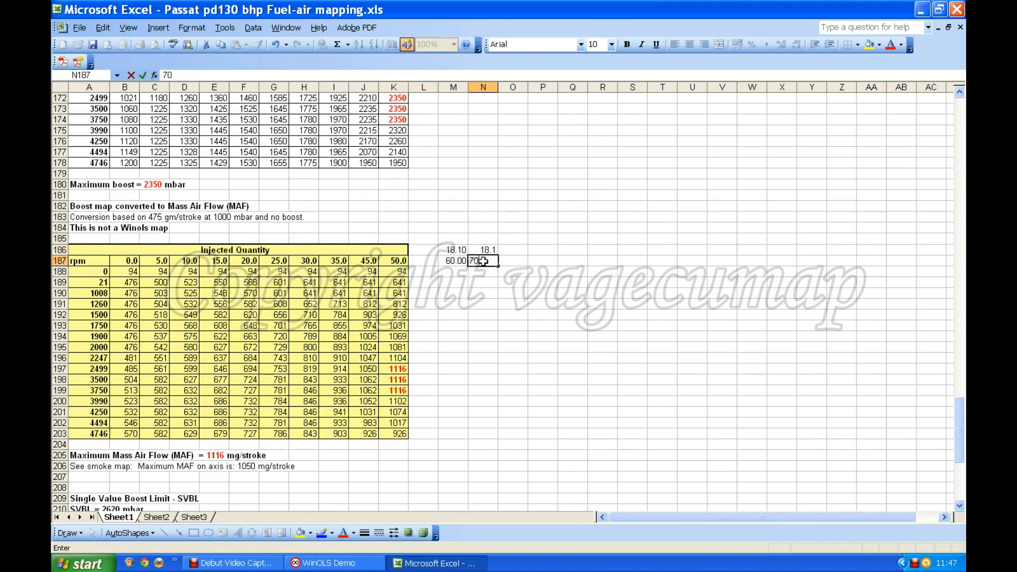
left_click(529, 280)
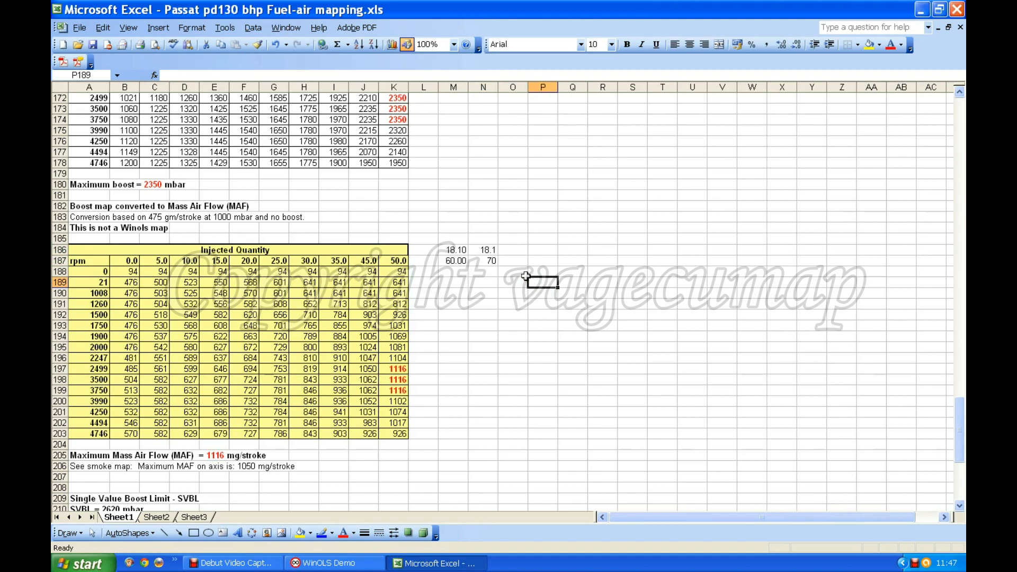
Fill M187 across into N187 to carry over its two-decimal format, and set N187 to 70
left_click(488, 261)
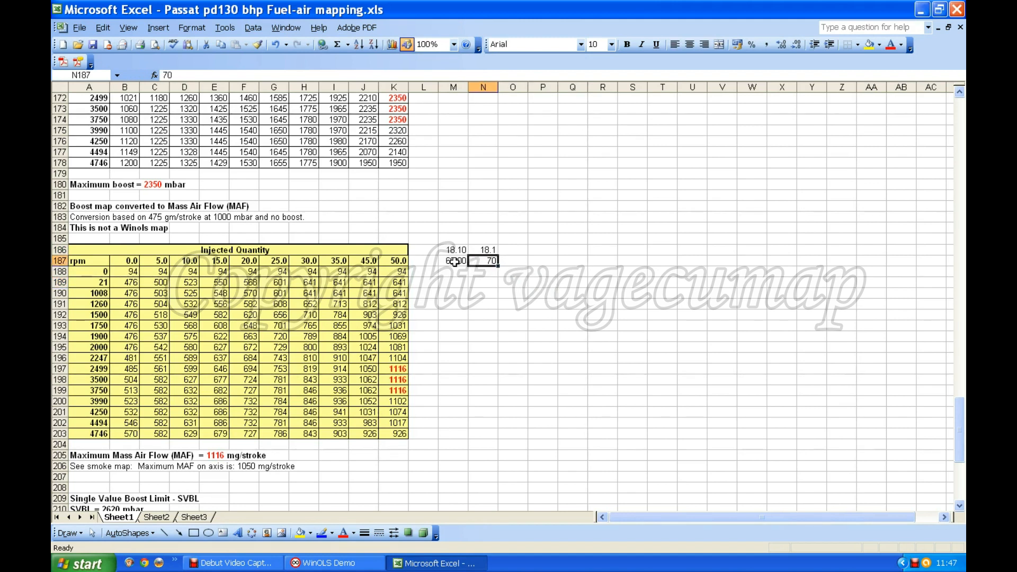
left_click(465, 261)
left_click_drag(469, 265, 492, 263)
left_click(483, 260)
type("70")
key("Return")
key("Return")
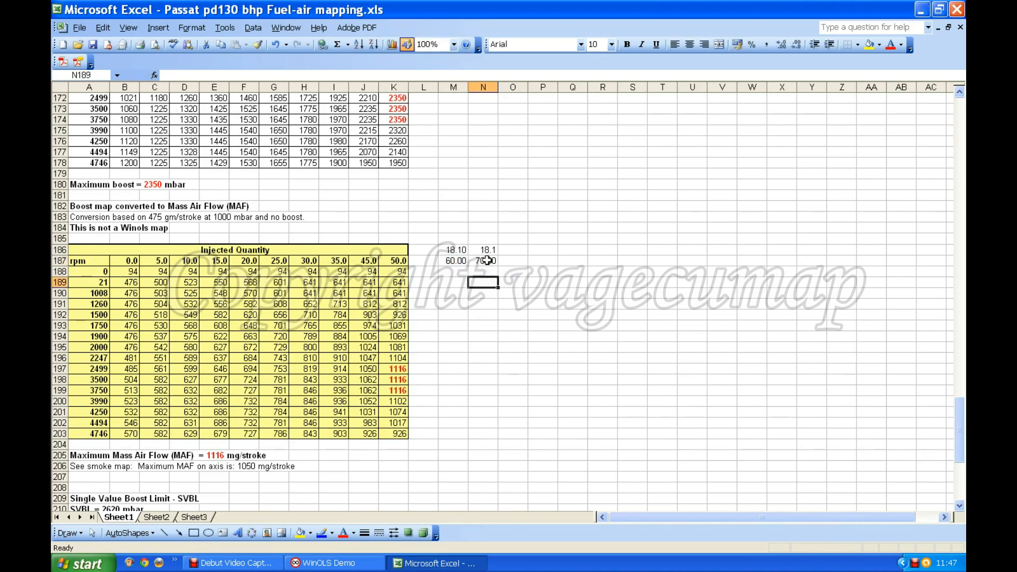
left_click(487, 260)
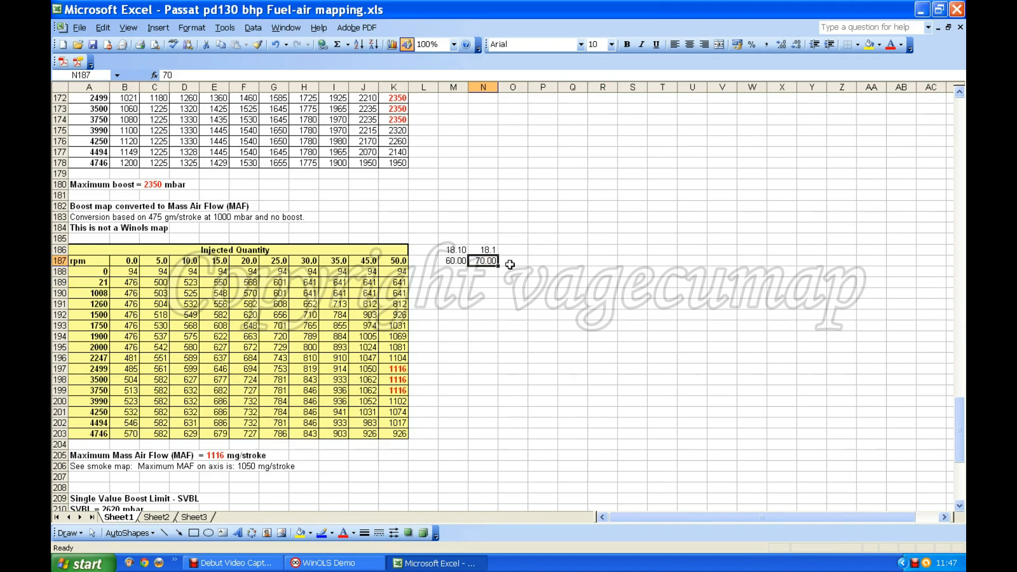
Fill the 18.10 ratio from M186 across into N186
left_click(464, 250)
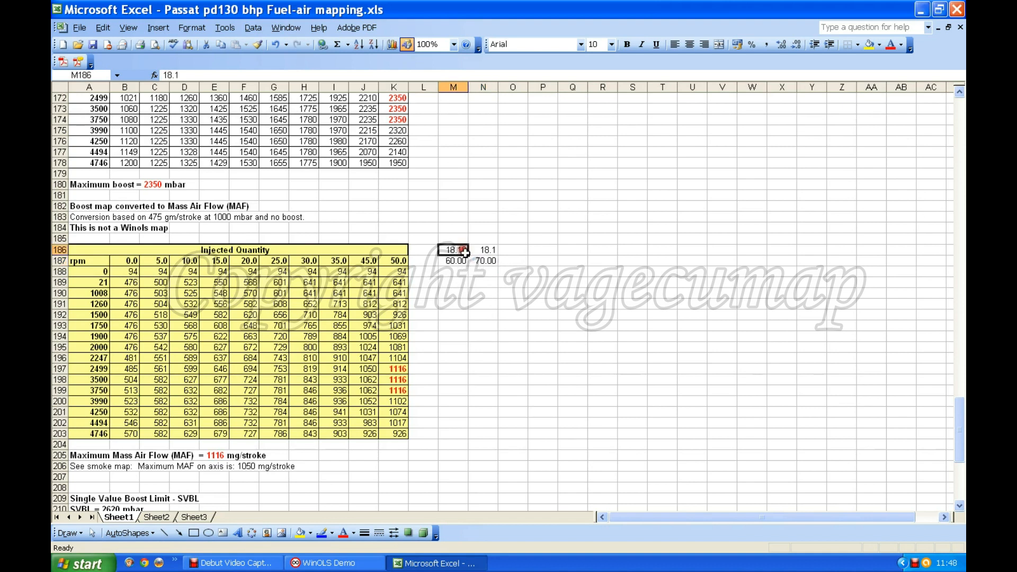
left_click_drag(469, 255, 493, 255)
left_click(487, 249)
left_click(448, 249)
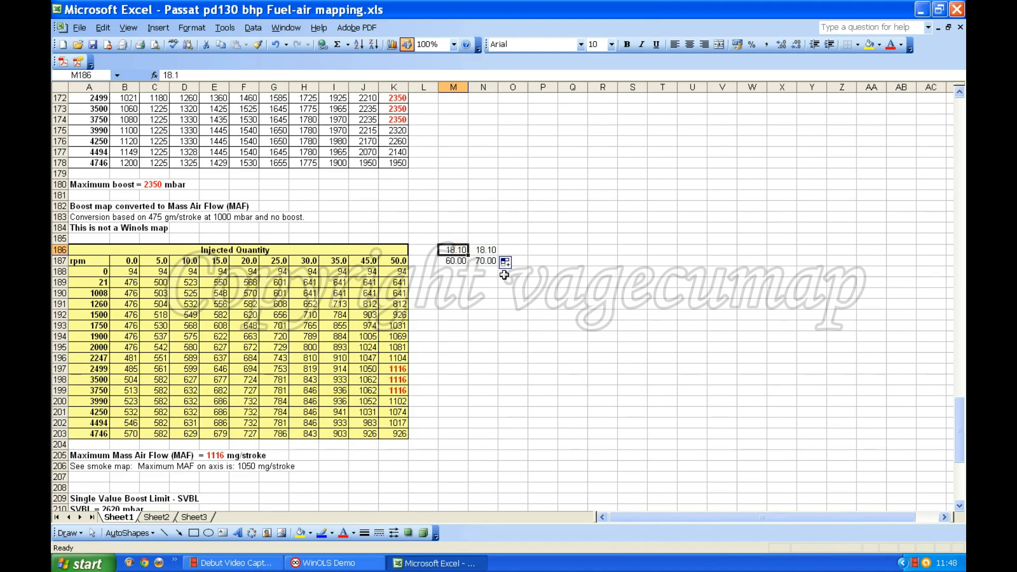
Make the injected quantity values in M187:N187 bold
left_click(450, 273)
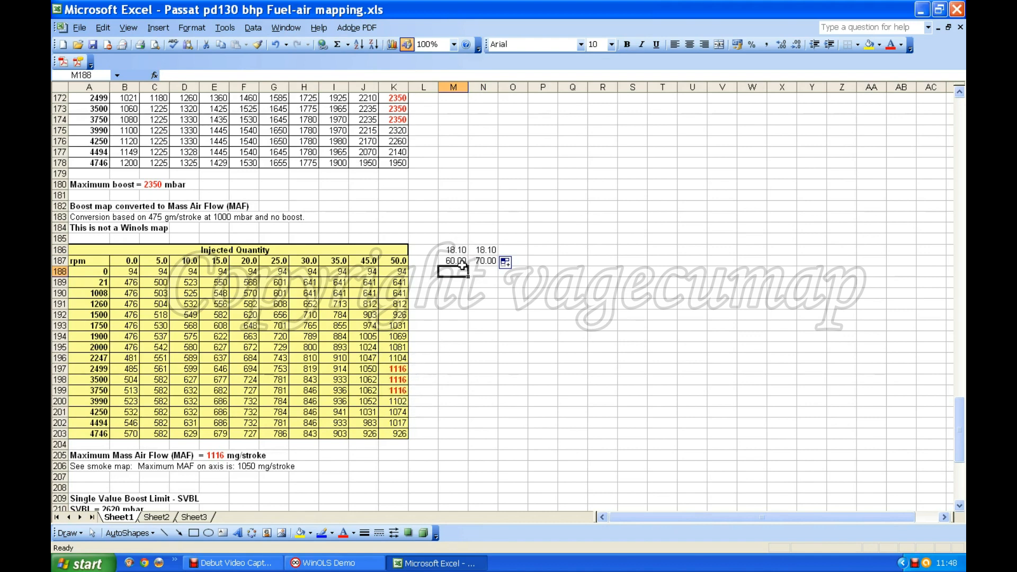
left_click_drag(448, 263, 483, 262)
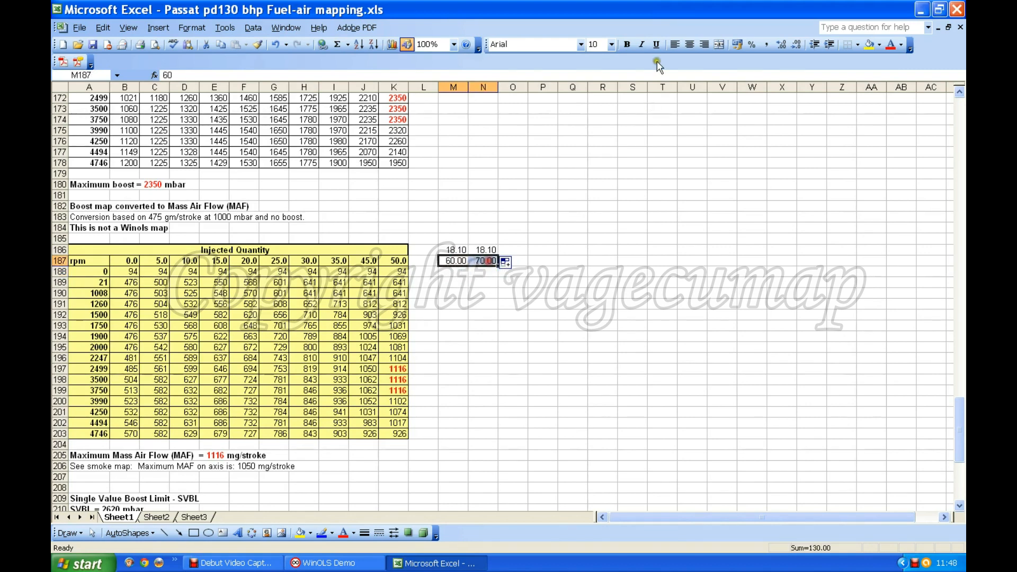
left_click(627, 44)
left_click(616, 272)
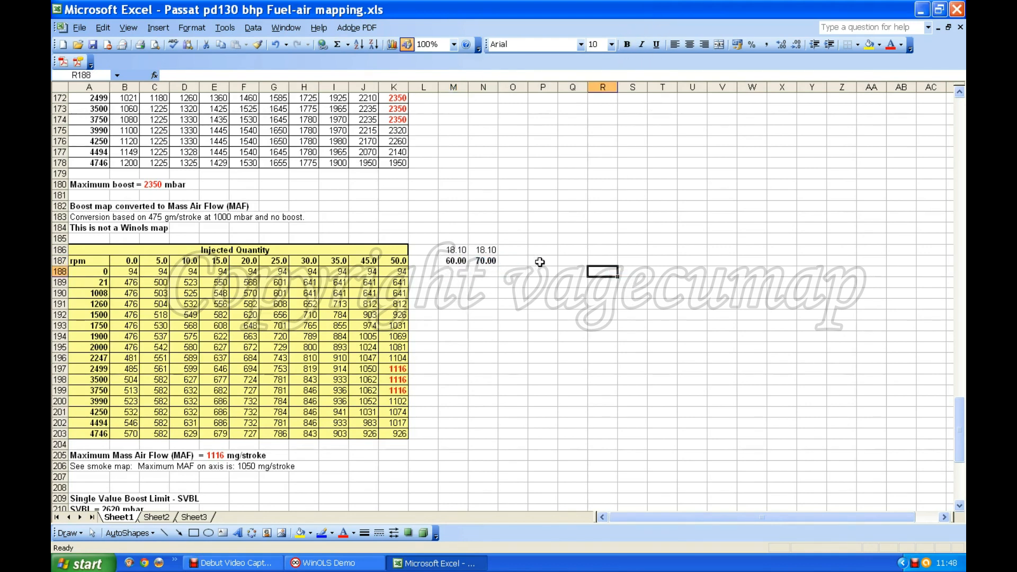
Enter the formula =M187*M186 in M197, on the 2499 rpm row, to calculate the required air mass
left_click(457, 369)
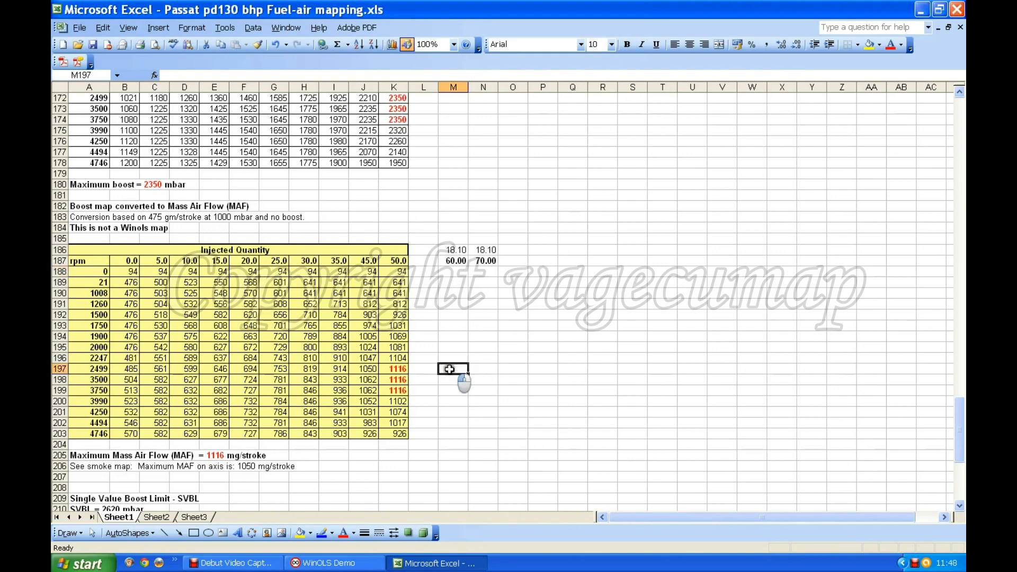
type("=")
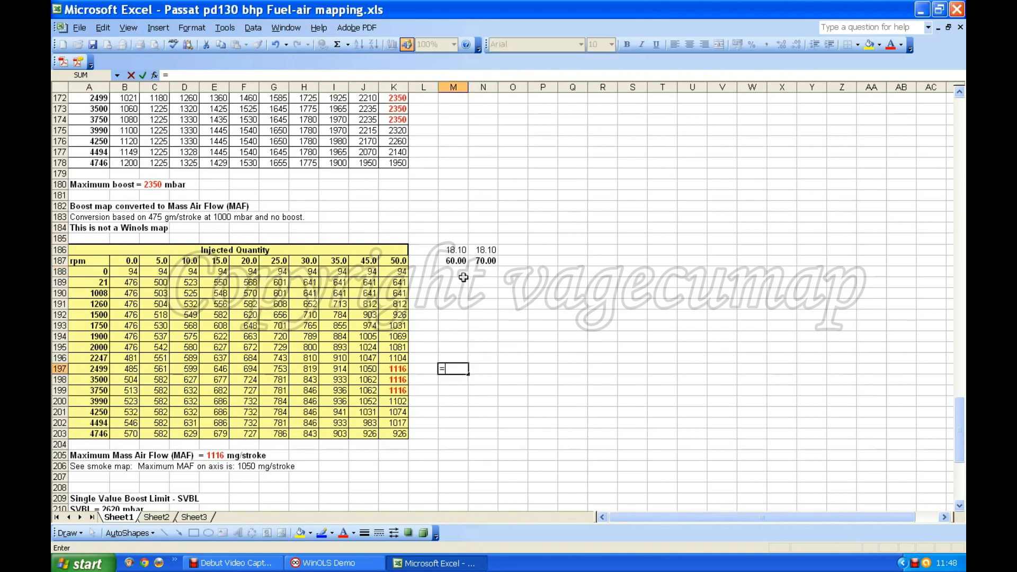
left_click(454, 262)
type("*")
left_click(456, 249)
key("Return")
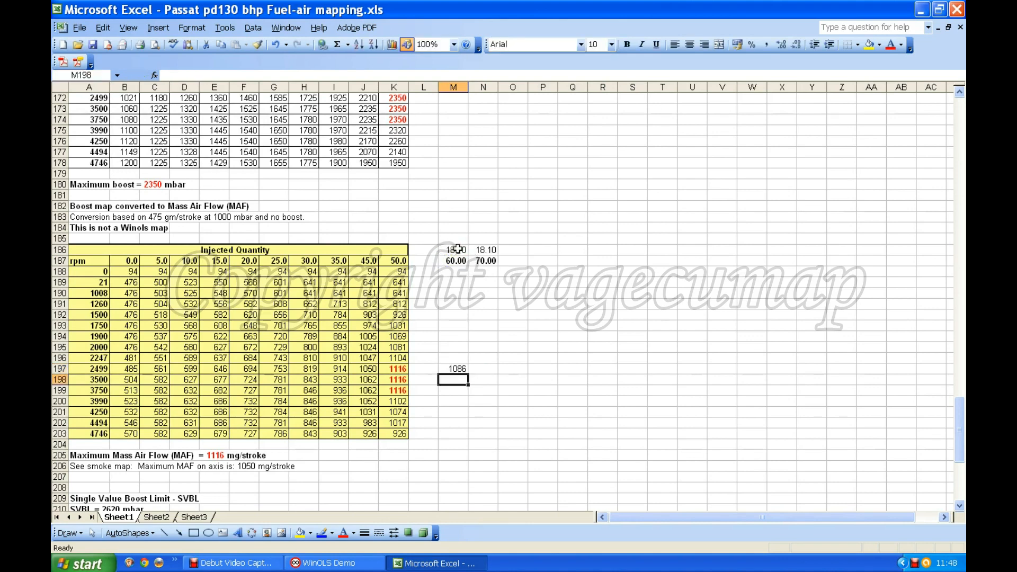
Enter 1086 in M198 and M199, on the 3500 and 3750 rpm rows
left_click(460, 370)
left_click_drag(468, 374, 469, 394)
left_click(462, 380)
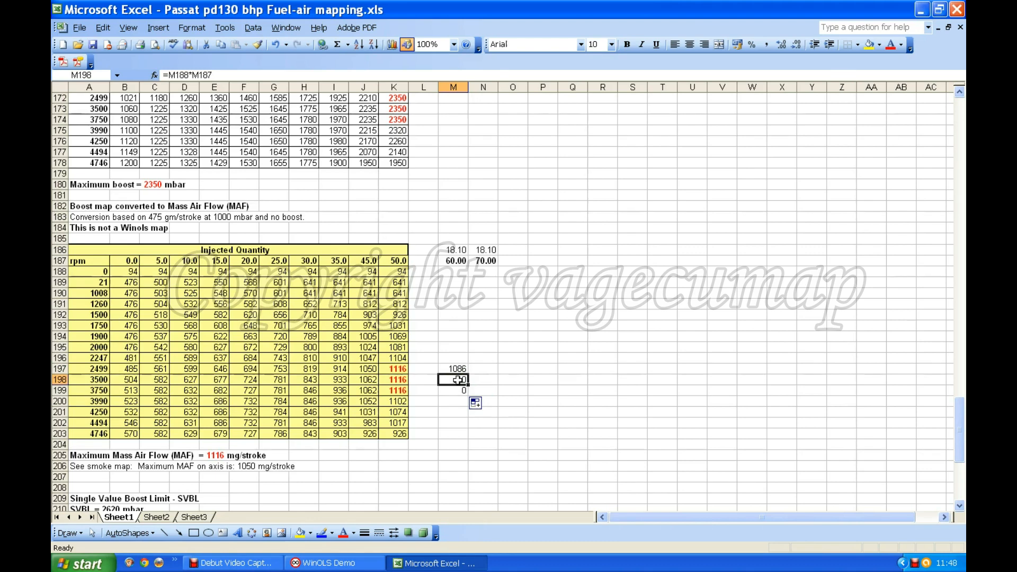
type("108")
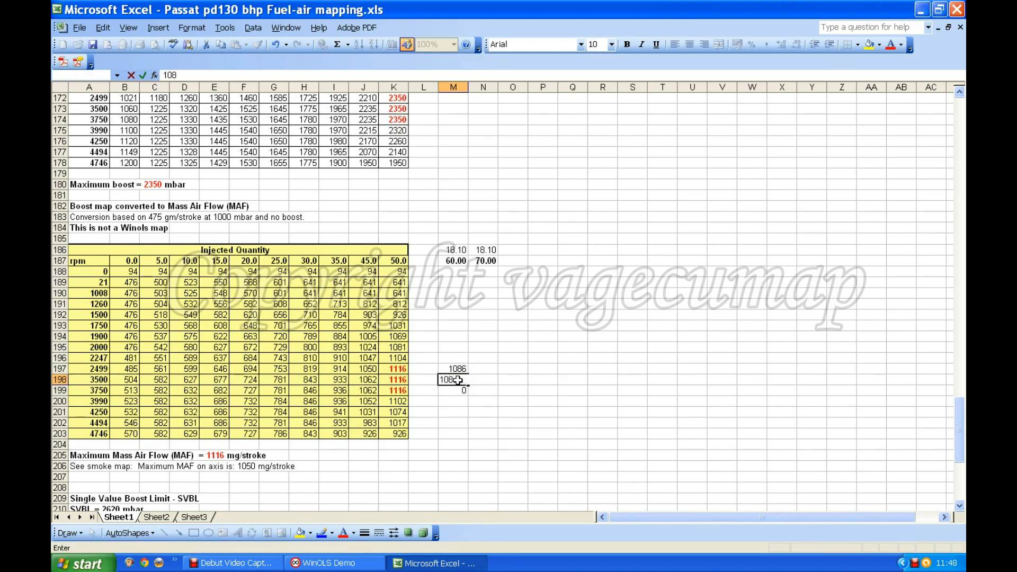
type("6")
key("Return")
type("1")
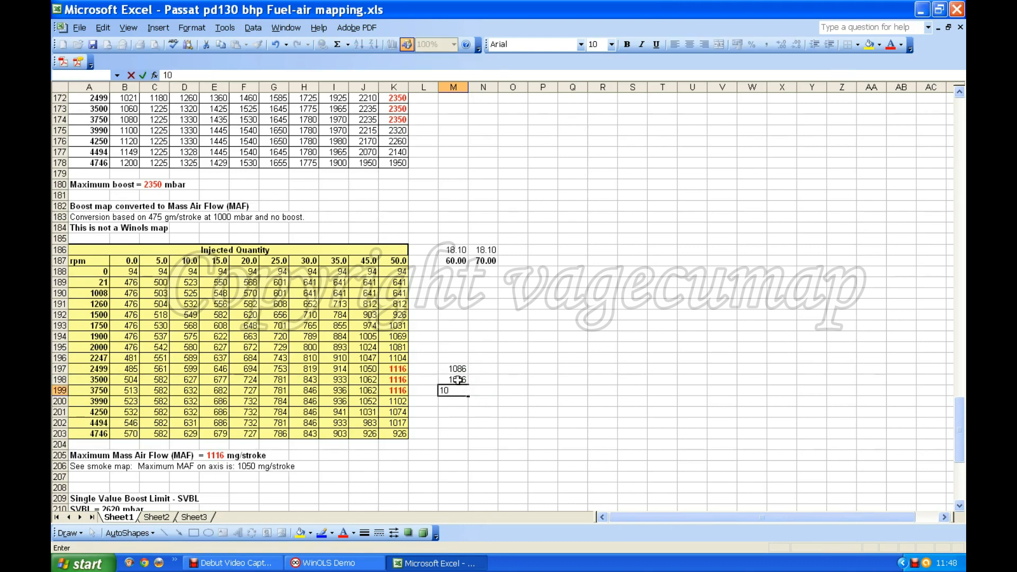
type("086")
key("Return")
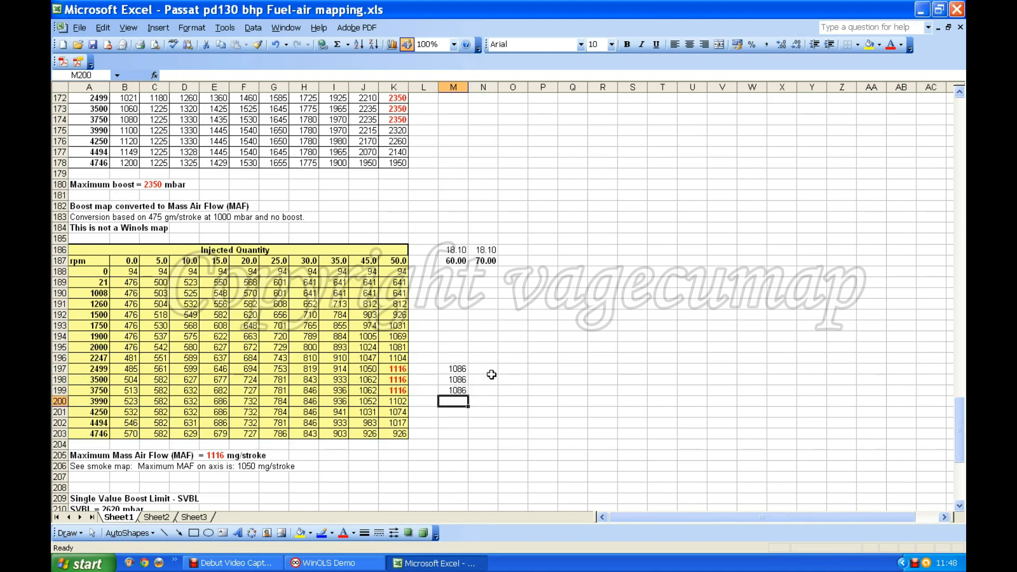
Fill the air mass formula from M197 across into N197
left_click(463, 369)
left_click_drag(469, 373, 488, 373)
left_click(485, 369)
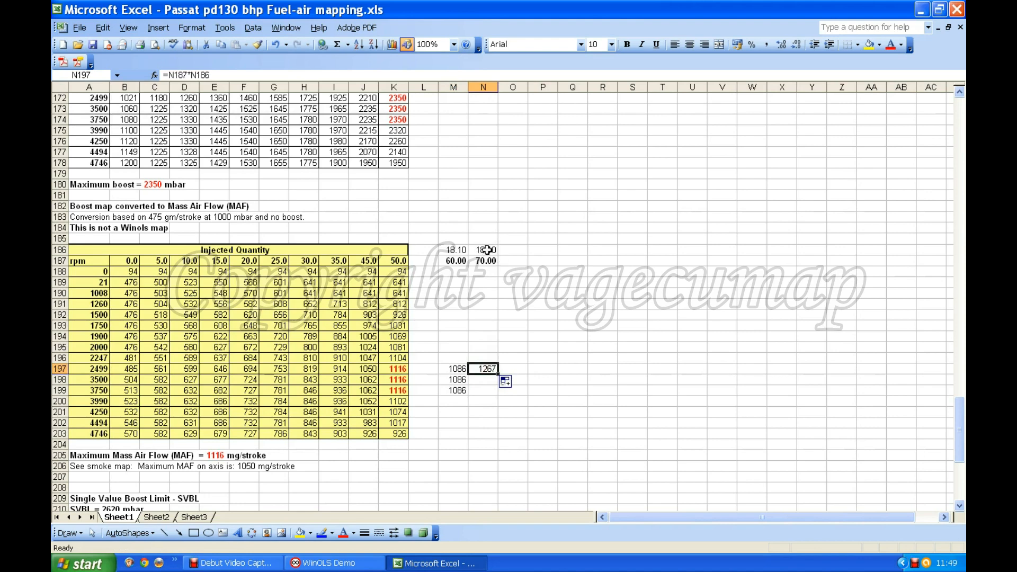
Enter 1267 in N198 and N199, on the 3500 and 3750 rpm rows
left_click(487, 382)
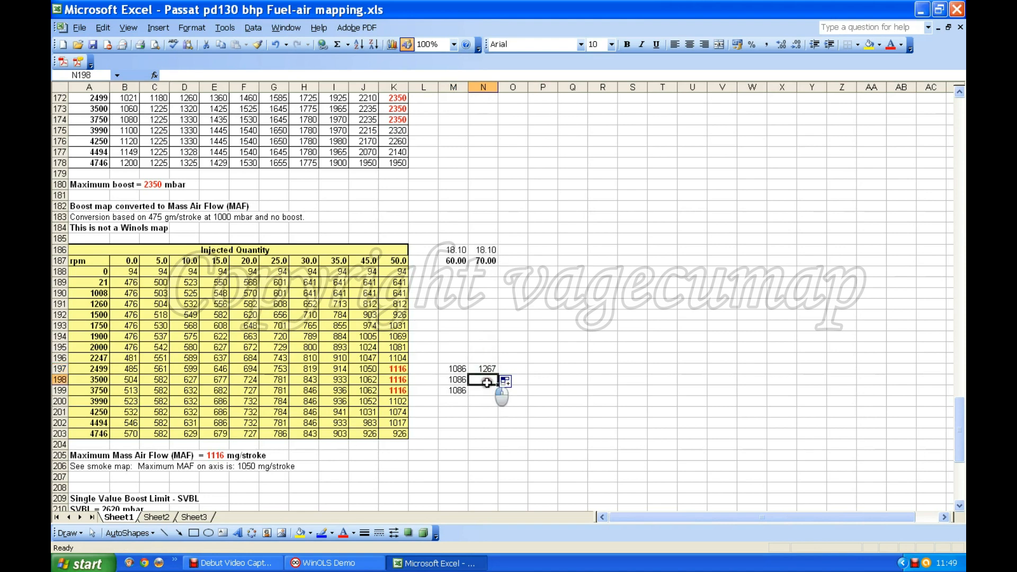
type("1267")
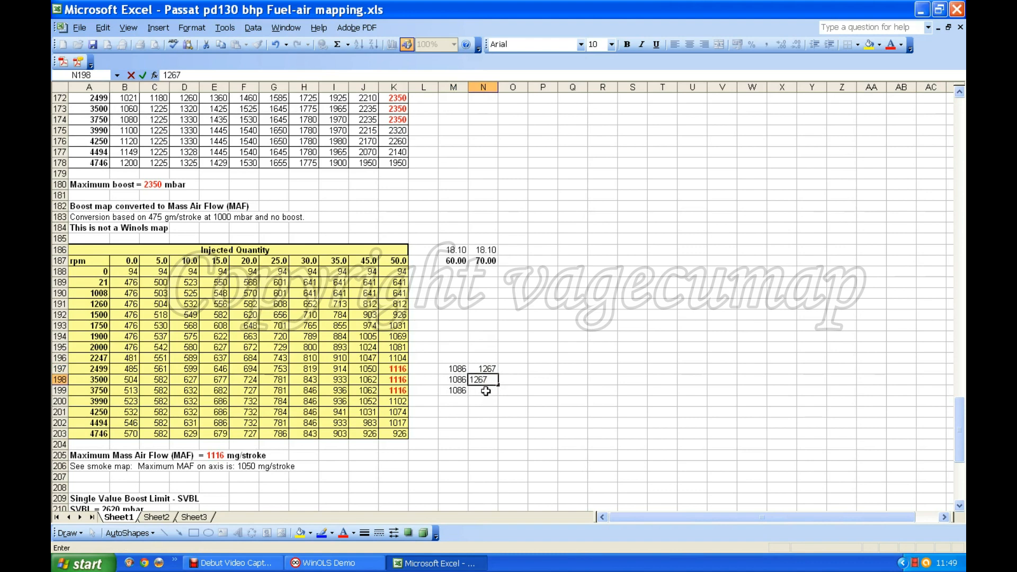
left_click(487, 391)
type("12")
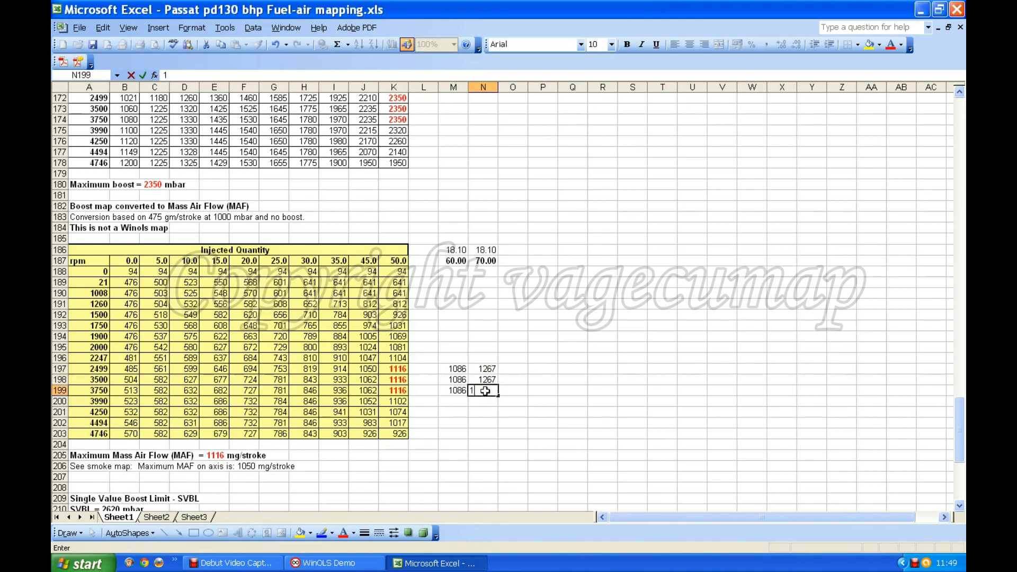
type("67")
key("Return")
left_click(486, 393)
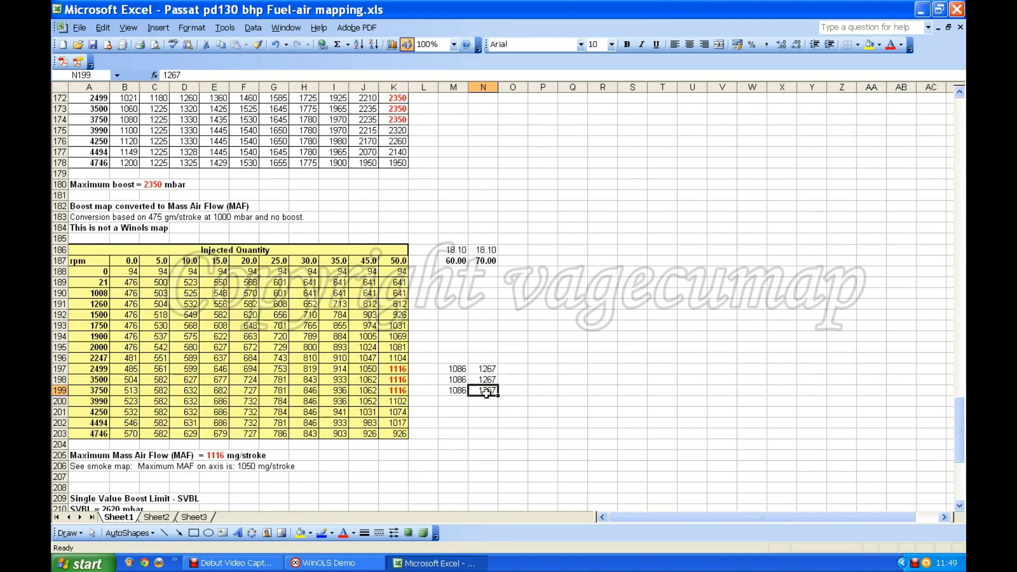
Try to calculate the 60 mg/stroke boost ratio by entering 1086/475 in M172, on the 2499 rpm row of the boost map
scroll(486, 393, "up", 2)
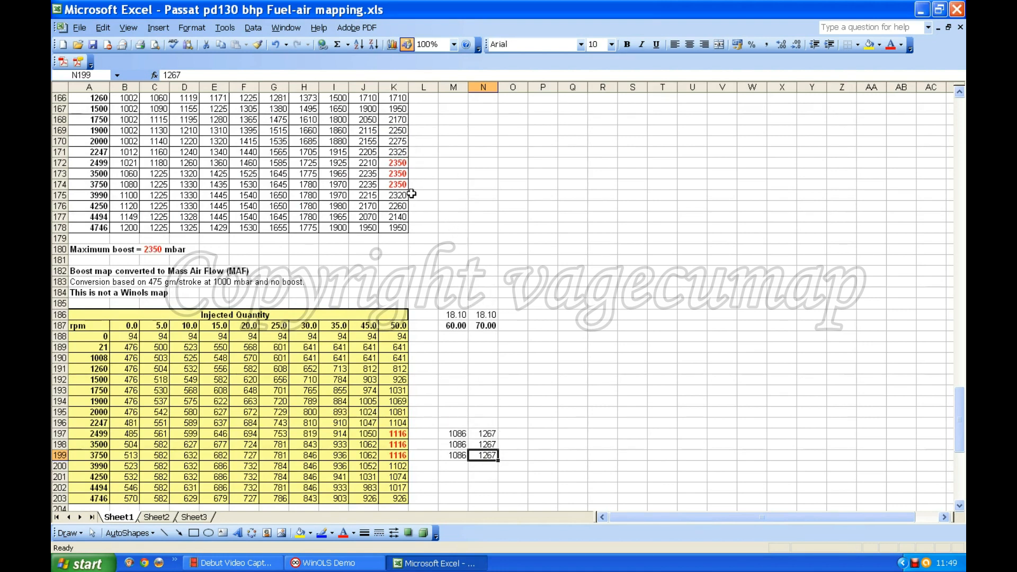
left_click(453, 165)
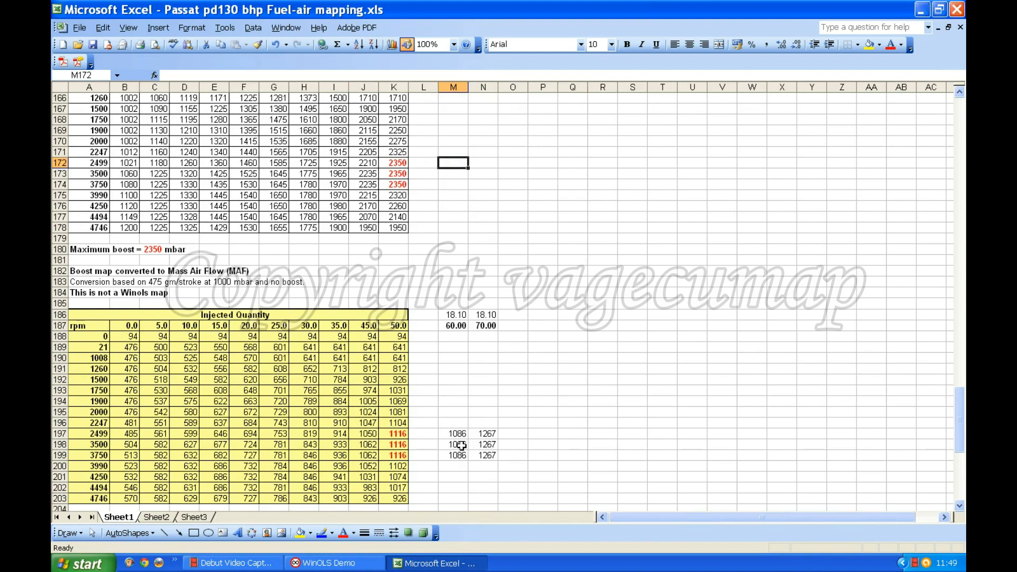
type("1086/")
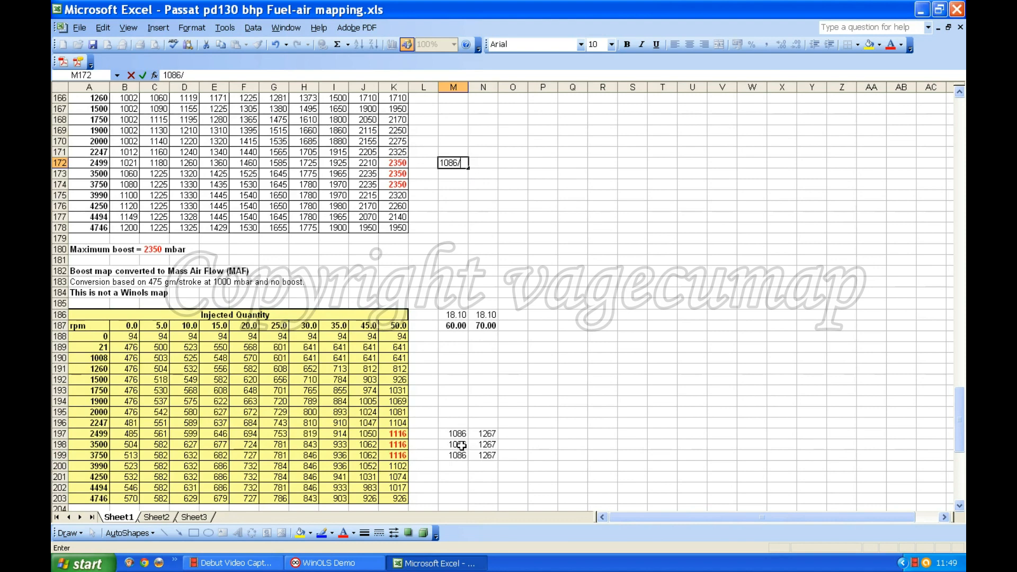
type("475")
key("Return")
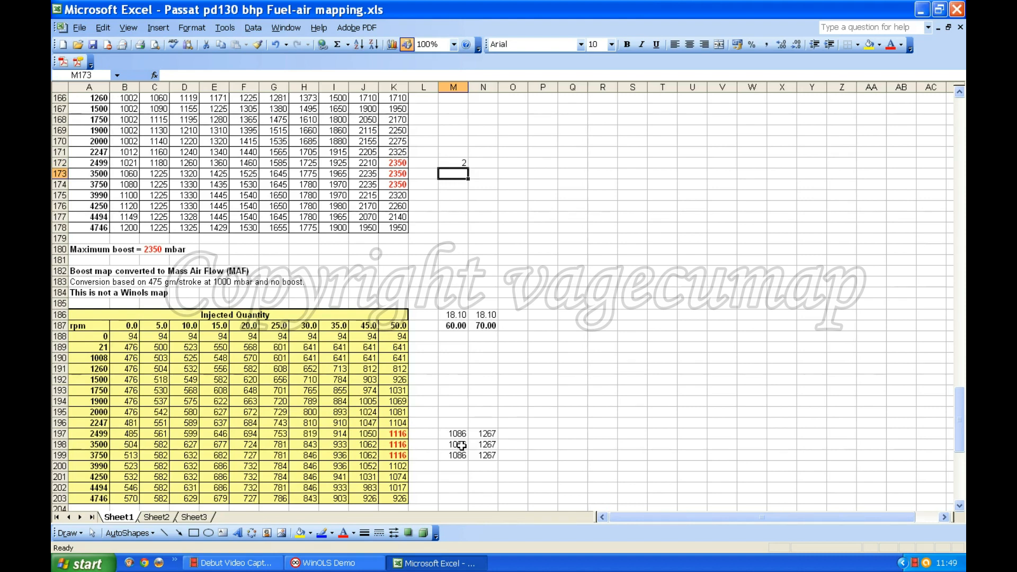
Enter the formula =1267/475 in N172, on the 2499 rpm row, to calculate the boost ratio for 70 mg/stroke
left_click(483, 163)
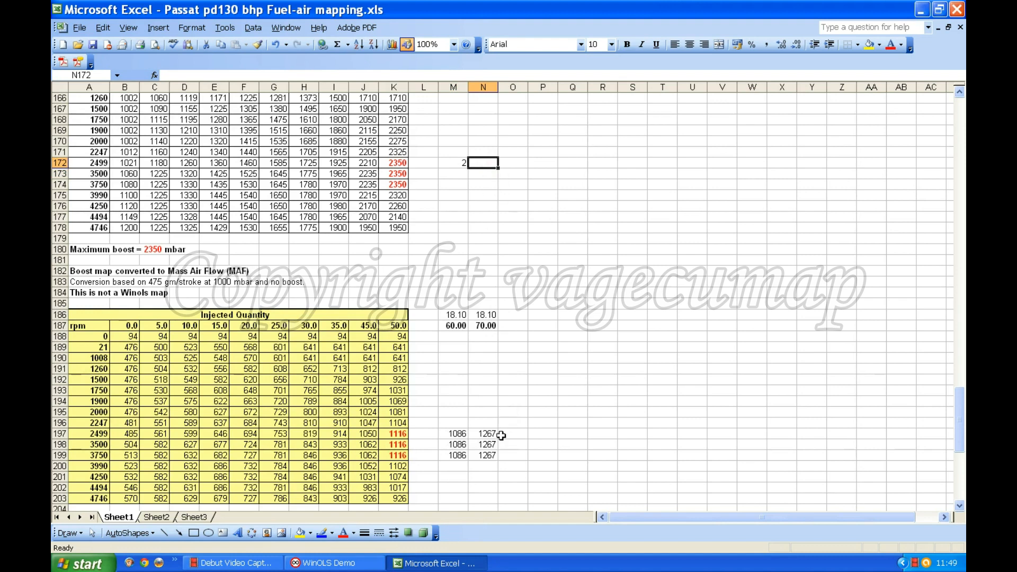
type("1267/475")
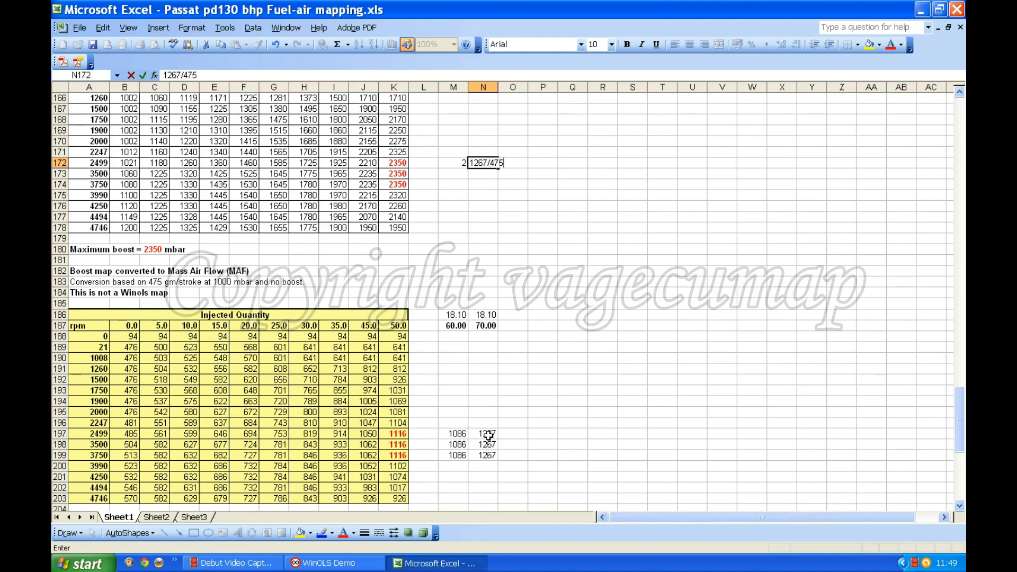
key("Return")
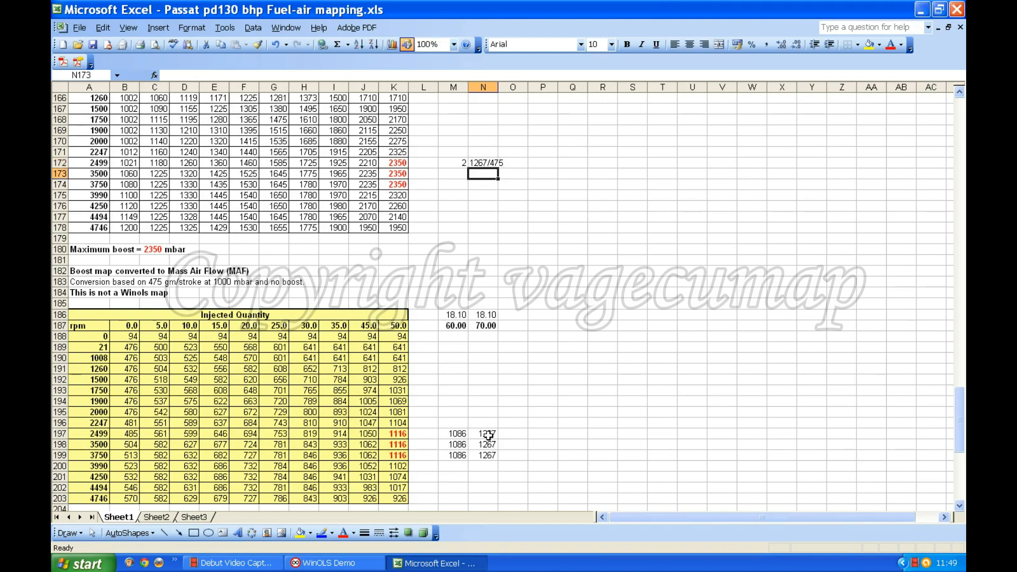
left_click(481, 163)
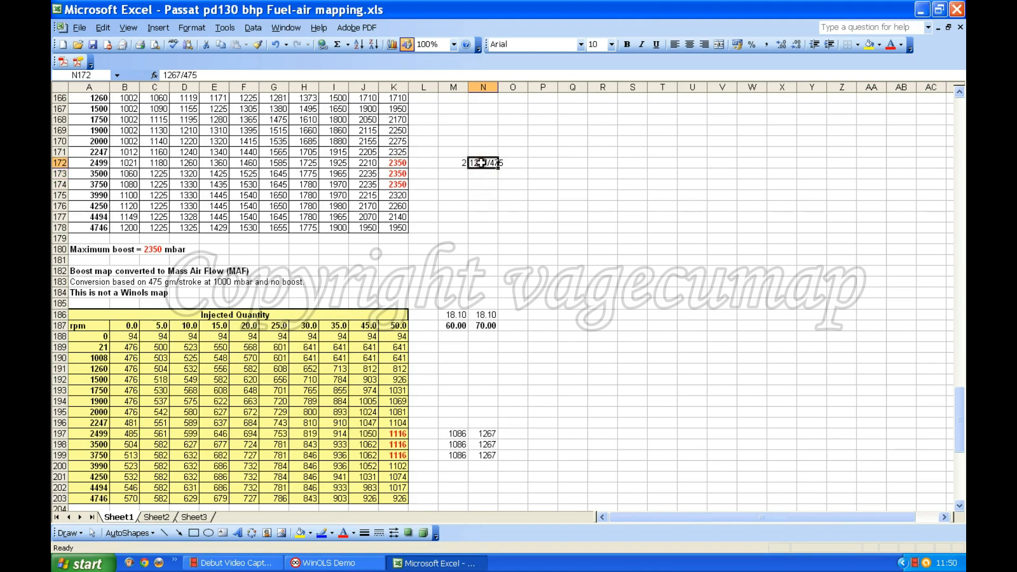
left_click(163, 75)
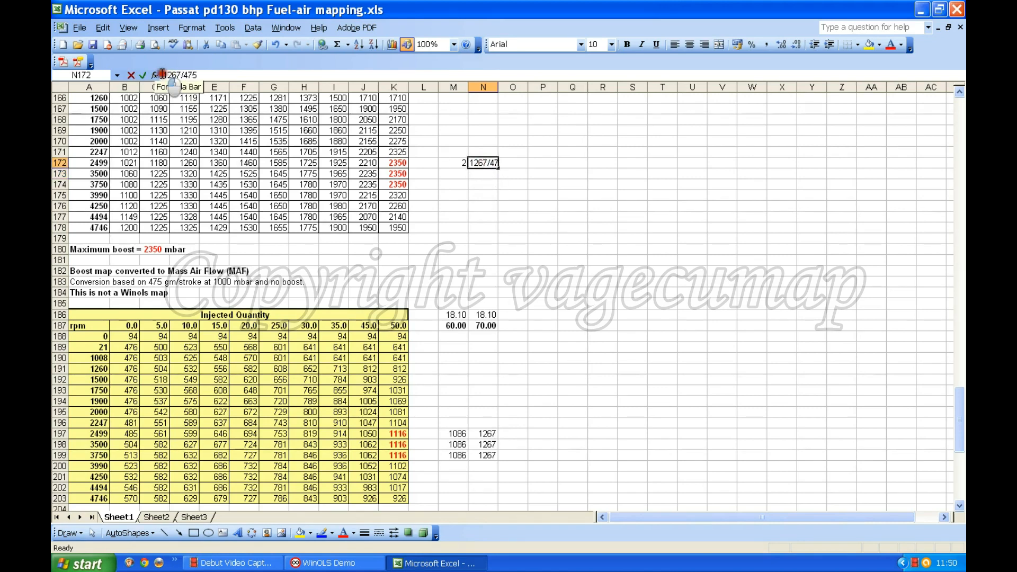
type("=")
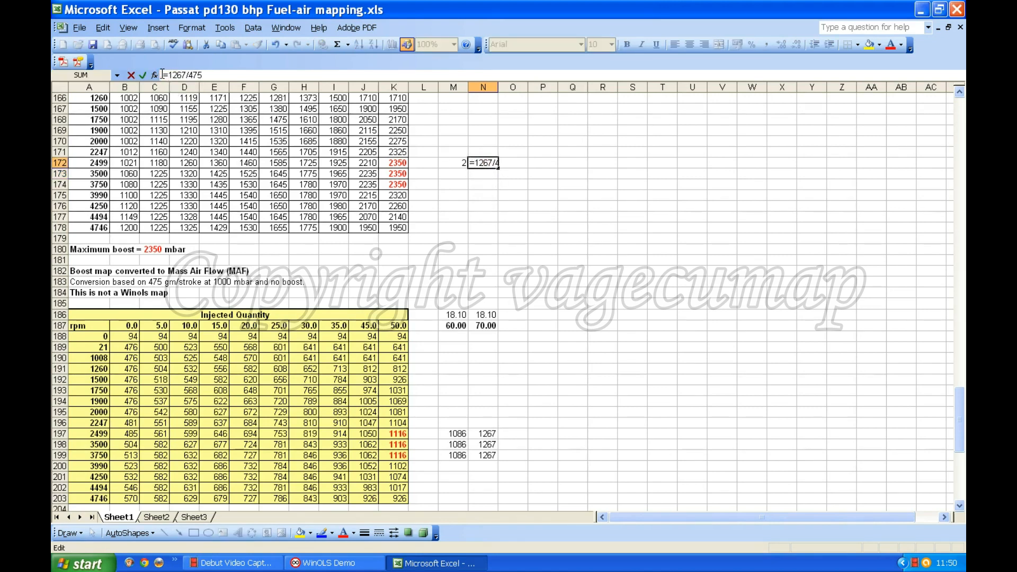
key("Return")
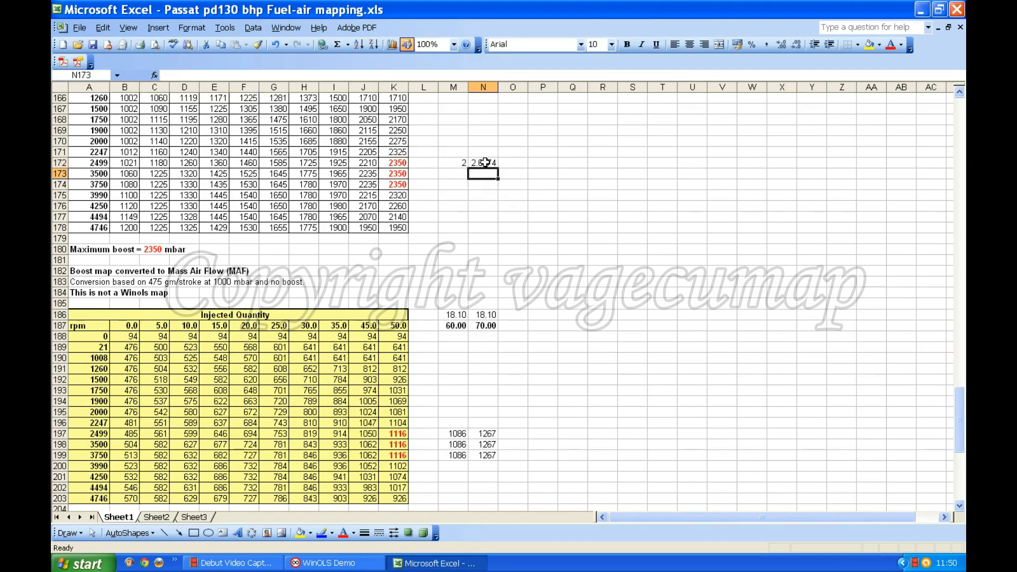
Fill the formula from N172 into M172 and change it there to =1086/475 for the 60 mg/stroke boost ratio
left_click(477, 164)
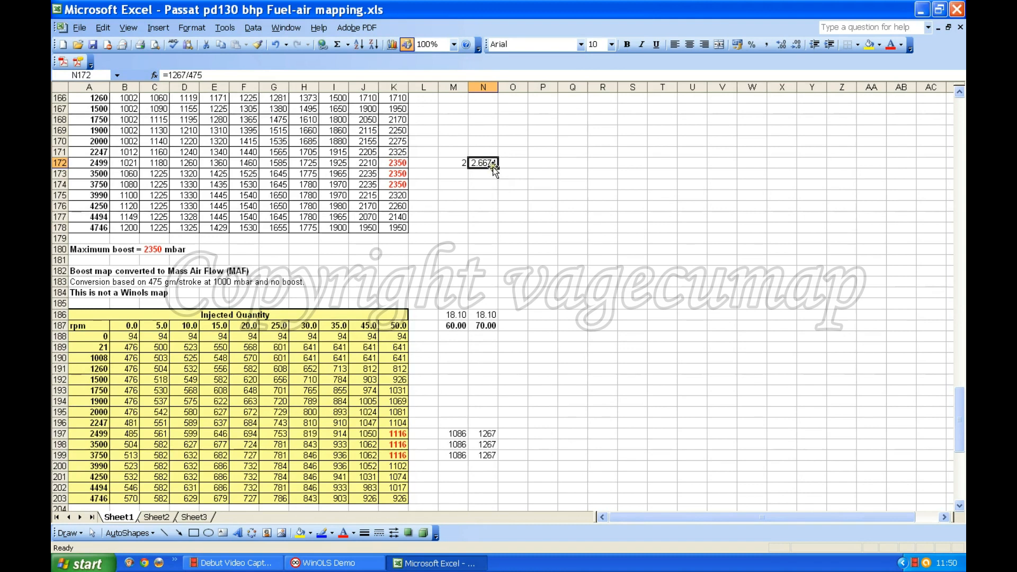
left_click_drag(499, 168, 451, 184)
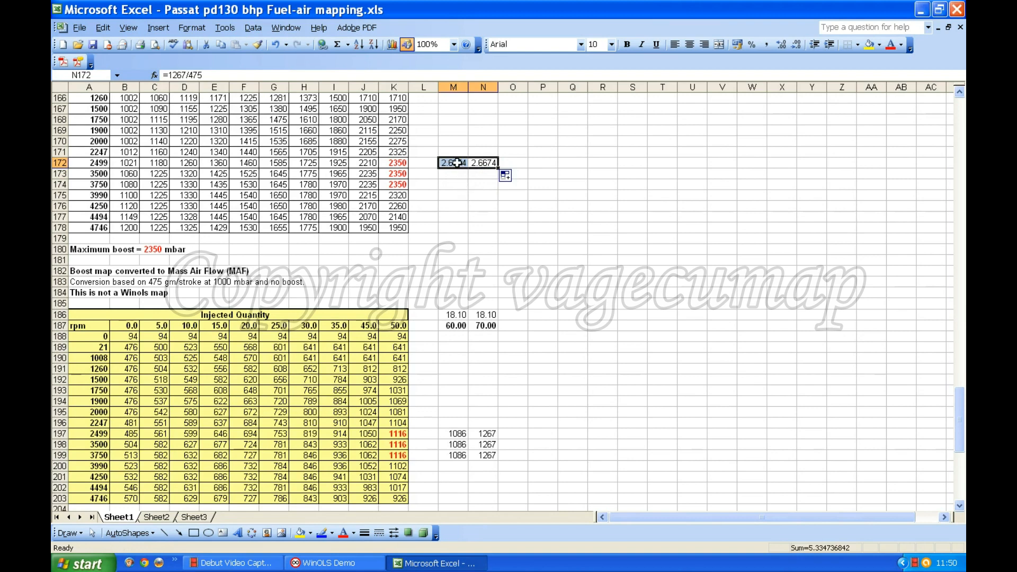
left_click(456, 162)
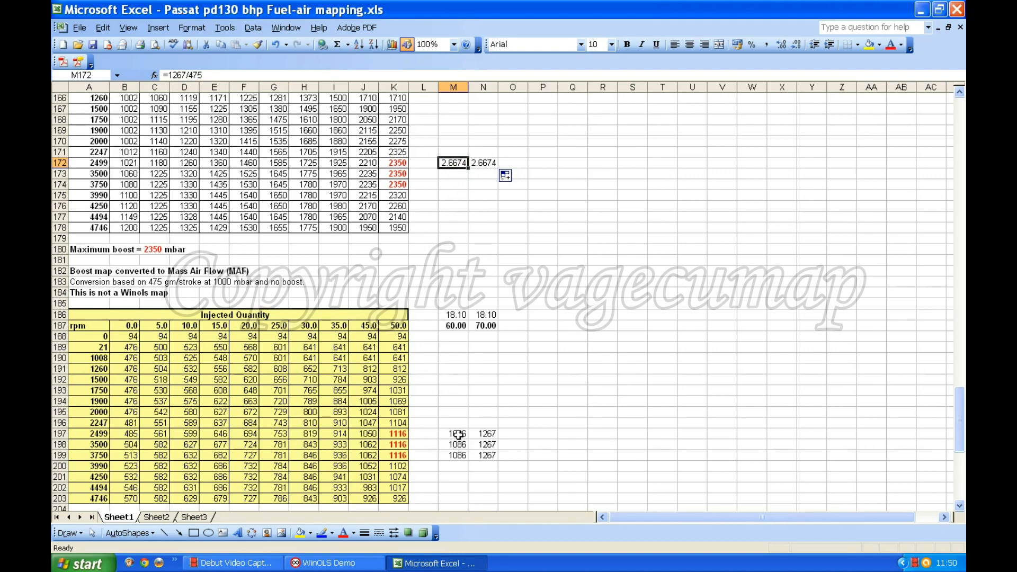
left_click(209, 73)
key("BackSpace")
key("BackSpace")
key("BackSpace")
key("BackSpace")
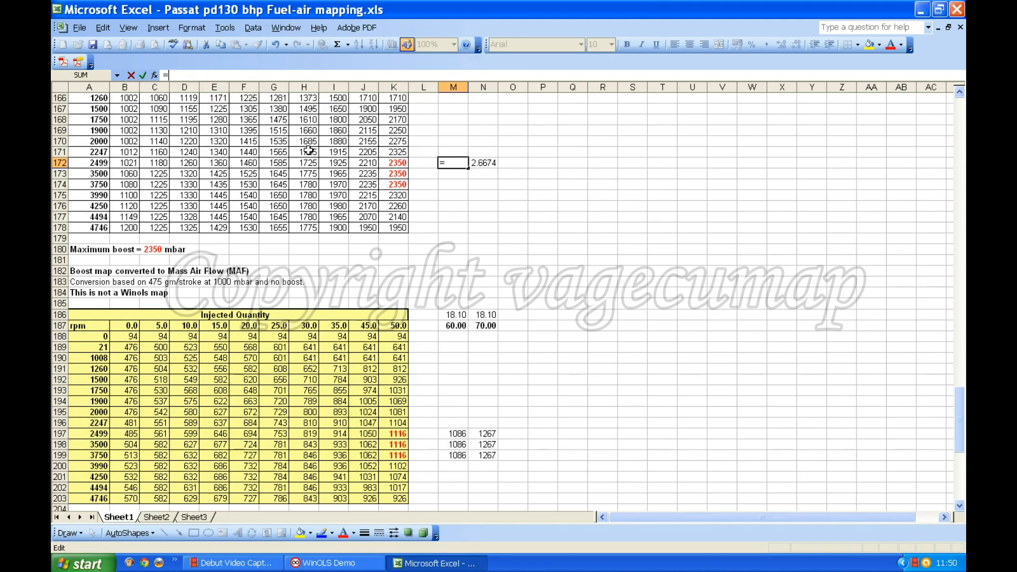
type("1086/475")
key("Return")
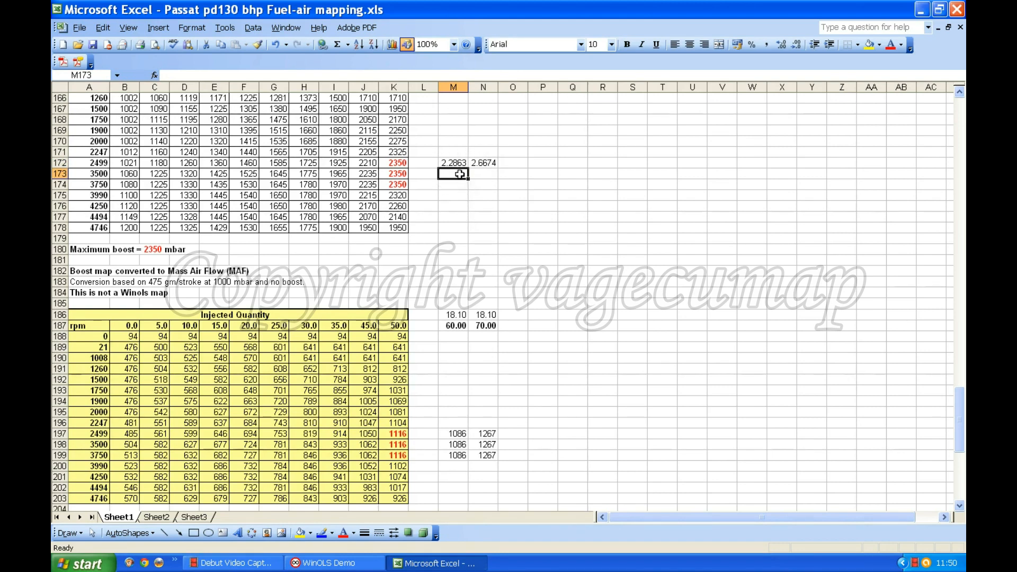
Format the boost ratios in M172 and N172 as Number with three decimal places
left_click_drag(454, 163, 478, 165)
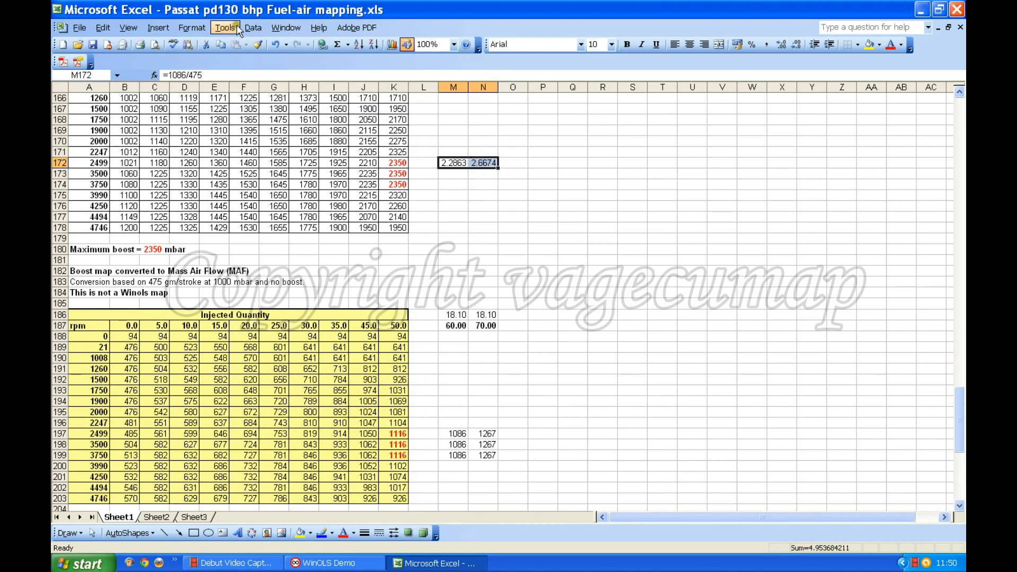
left_click(191, 29)
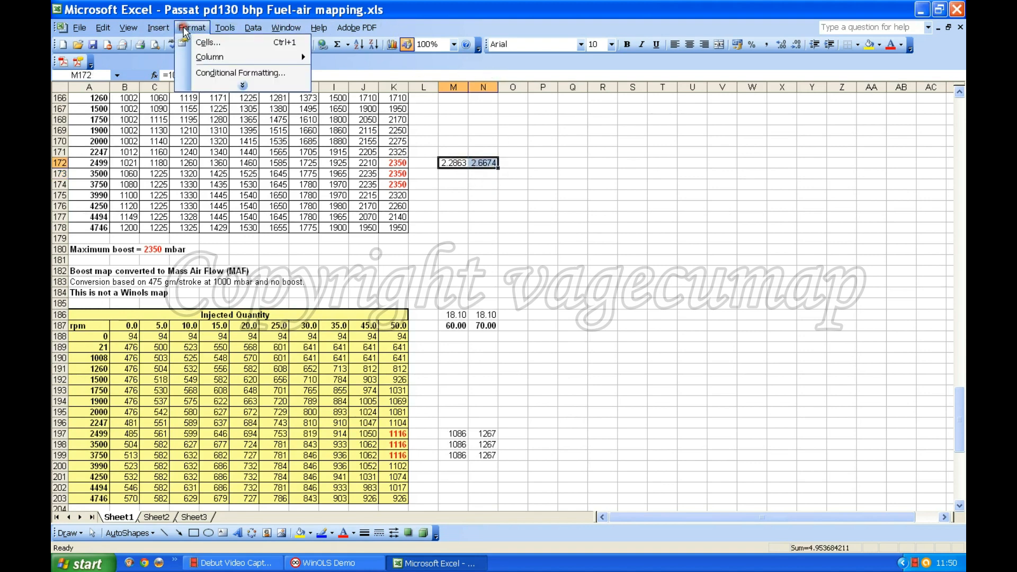
left_click(206, 42)
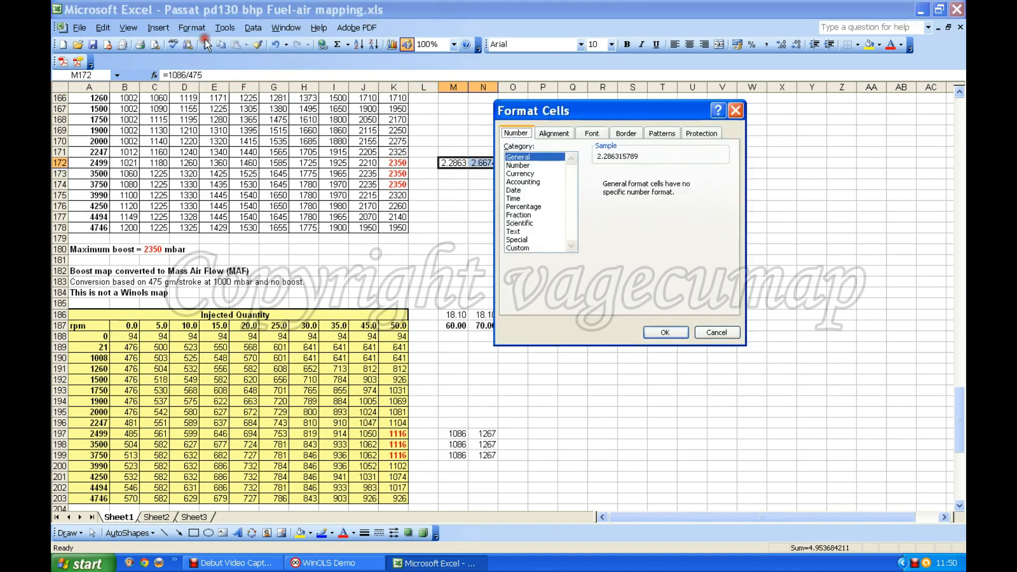
left_click(526, 165)
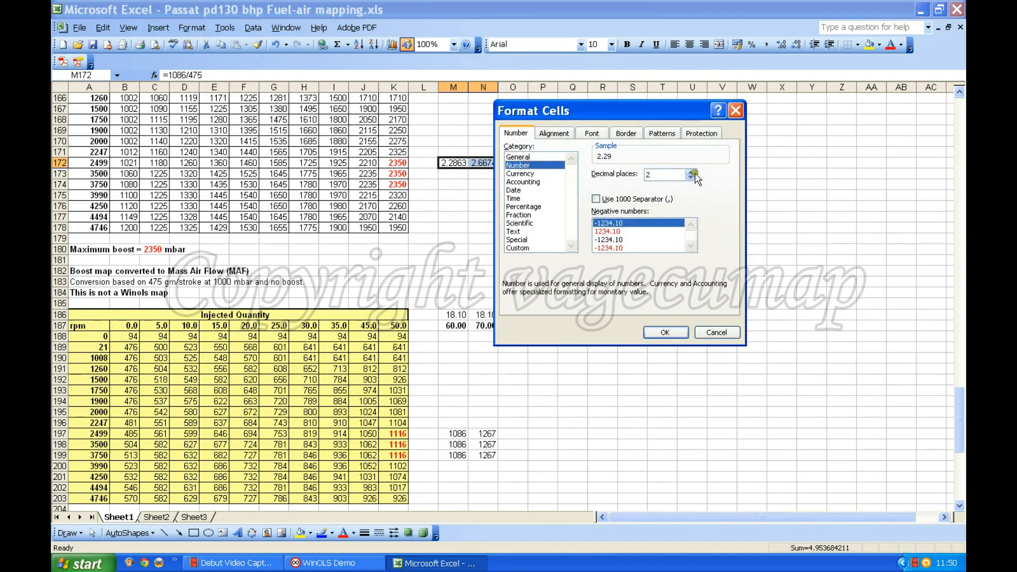
left_click(691, 171)
left_click(672, 331)
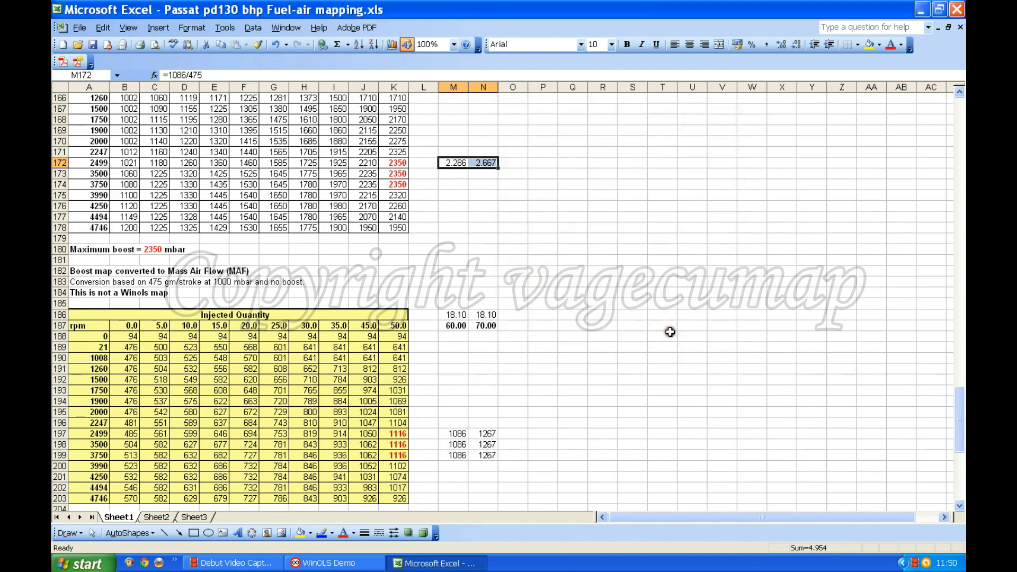
Enter the boost values in mbar on the 3750 rpm row: 2286 in M174 and 2667 in N174
left_click(461, 186)
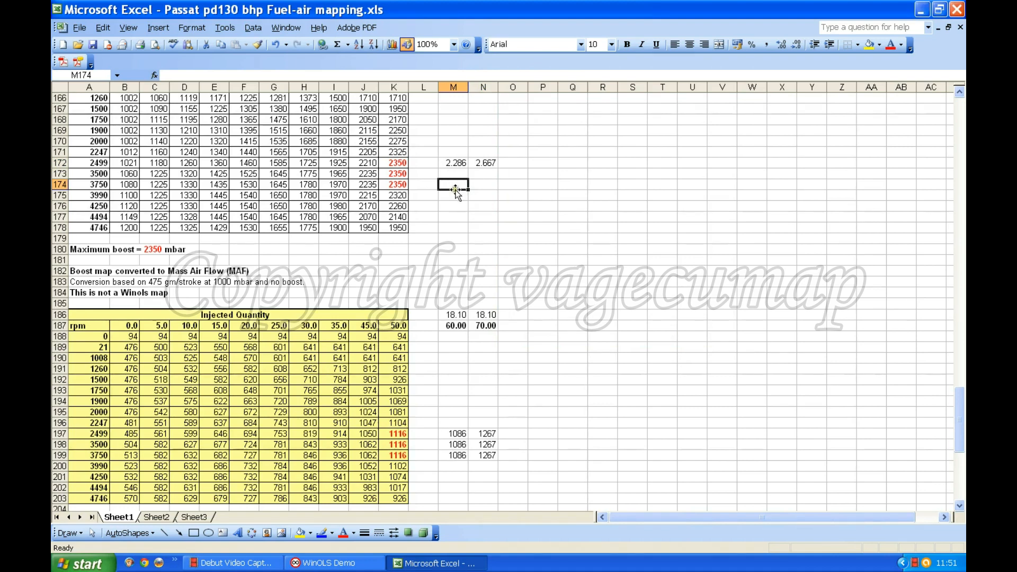
type("2.28")
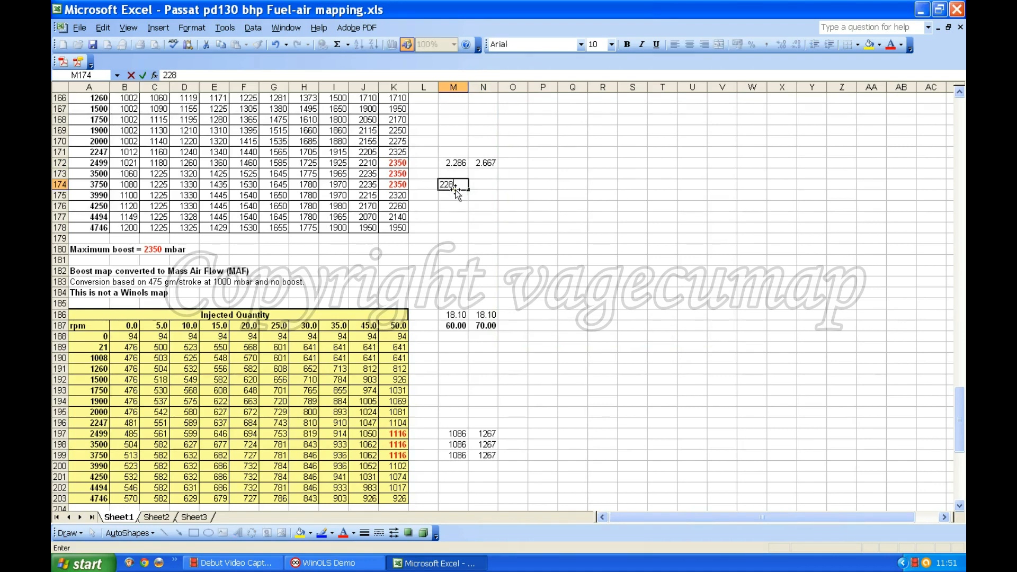
type("6")
left_click(484, 184)
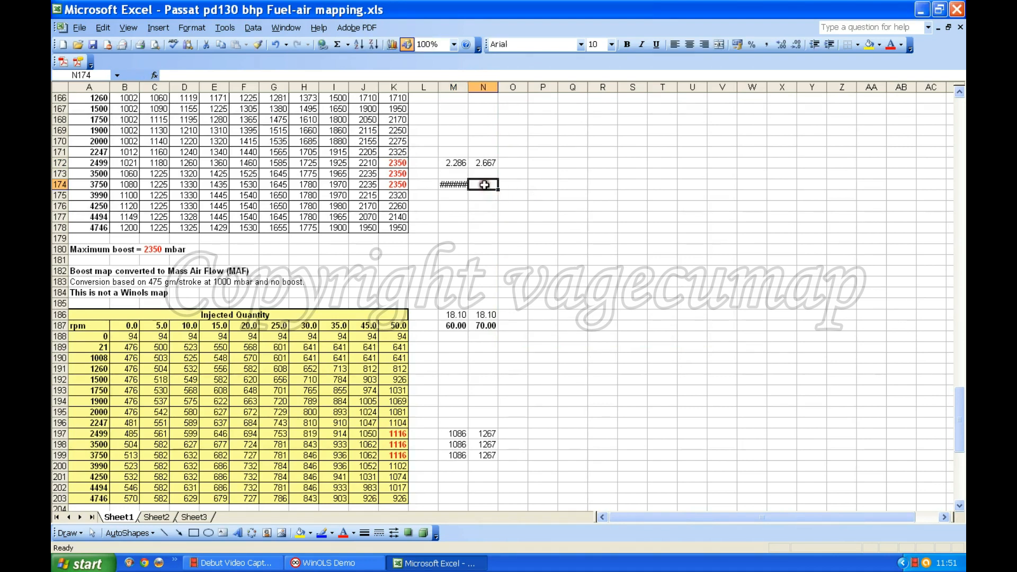
type("26")
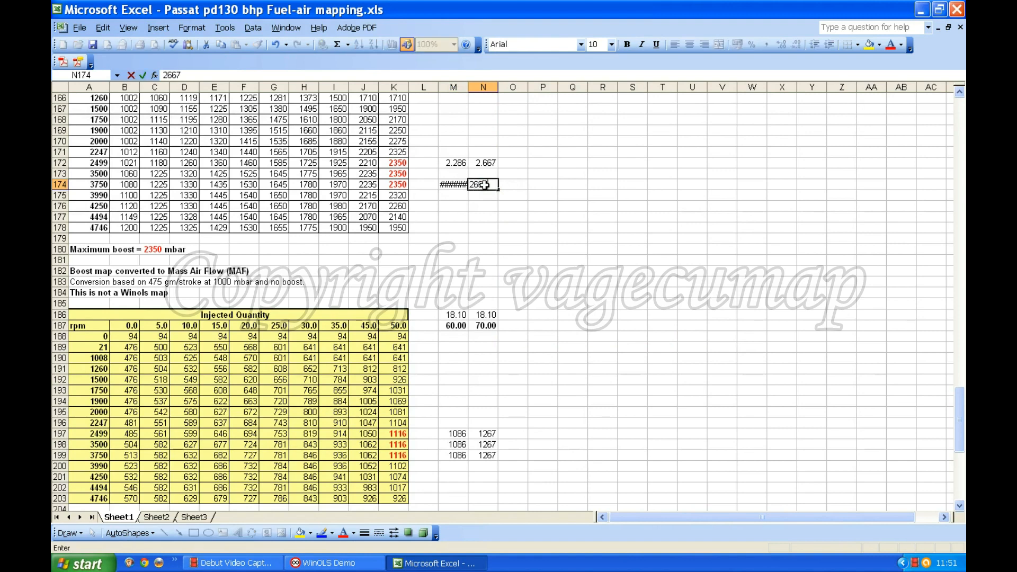
type("67")
key("Return")
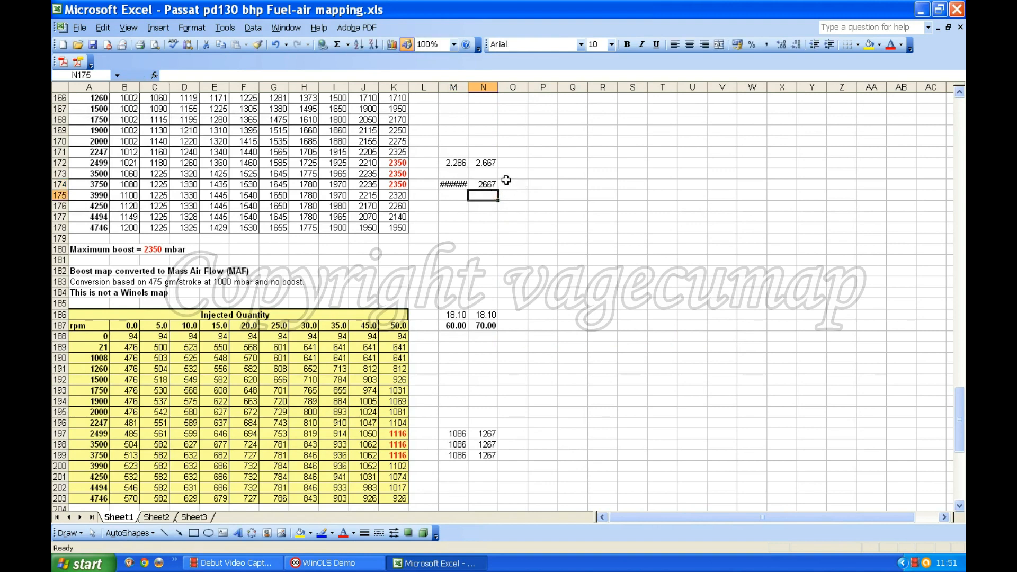
Set the number format of M174 to zero decimal places
left_click(453, 185)
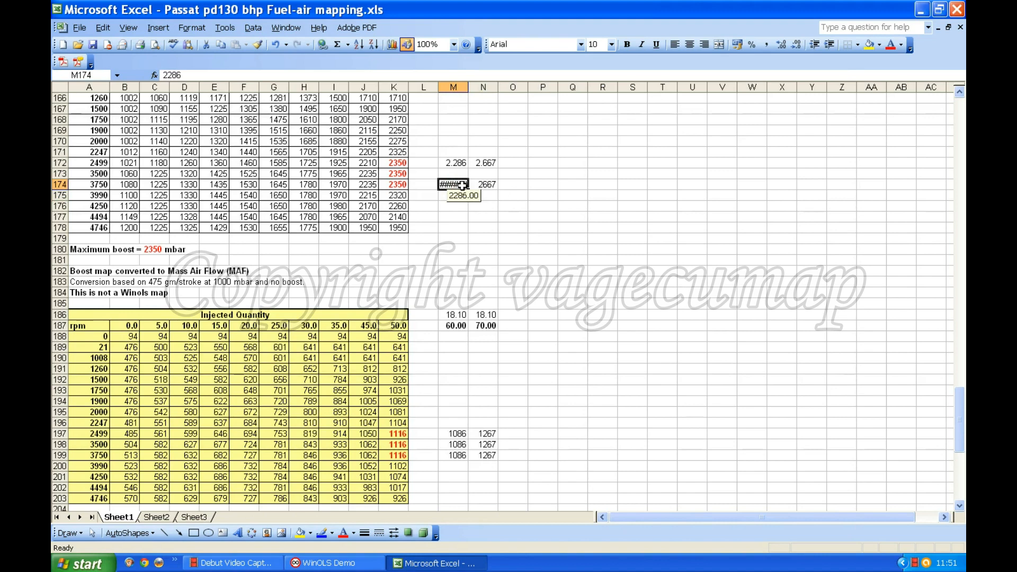
left_click(193, 28)
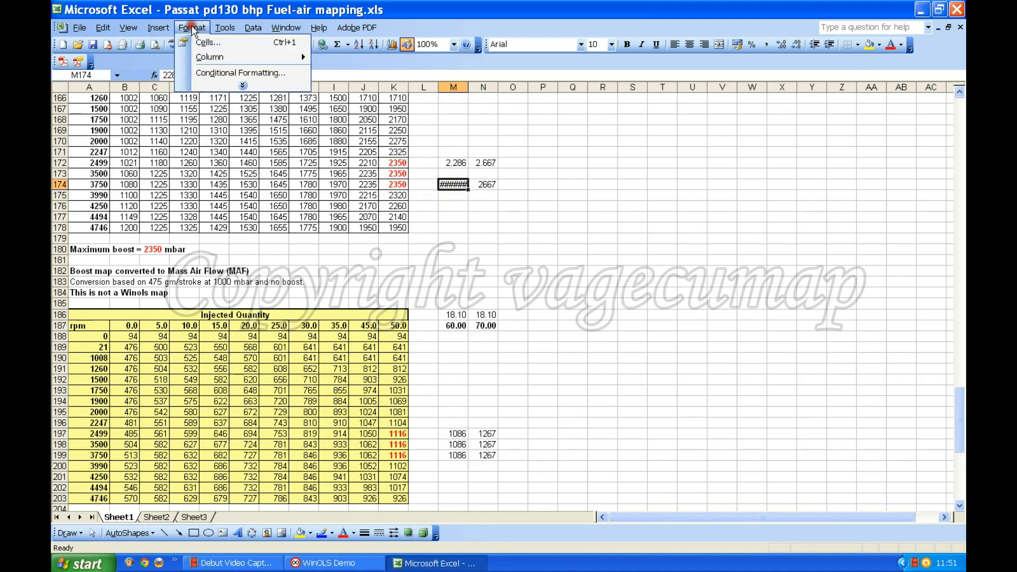
left_click(205, 43)
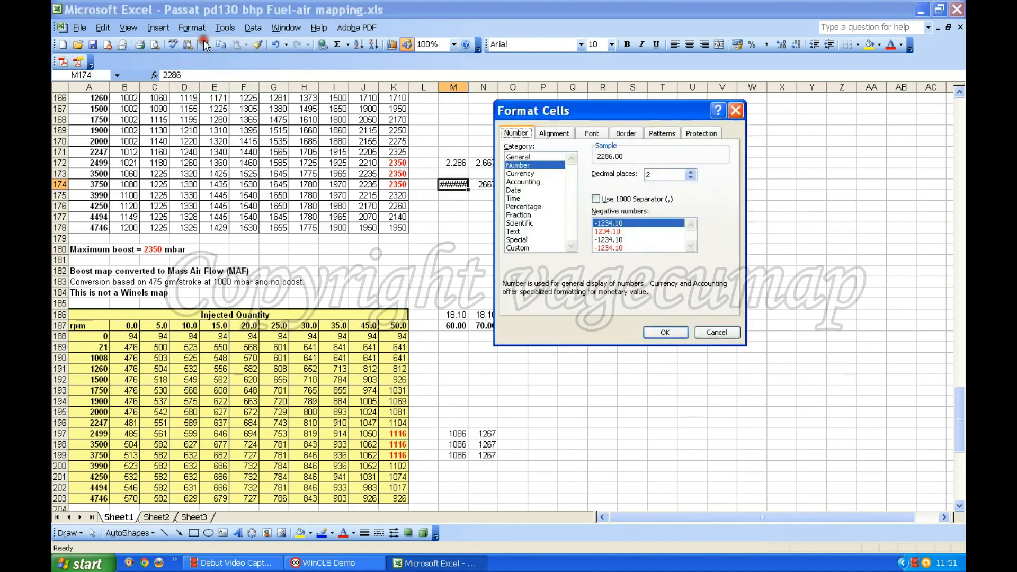
left_click(691, 177)
left_click(691, 177)
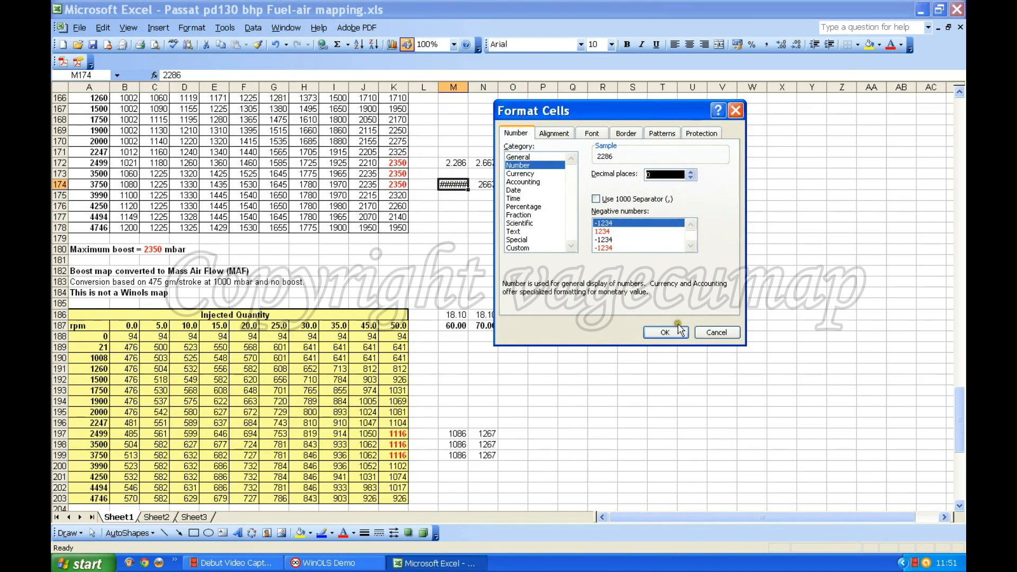
left_click(665, 332)
left_click(456, 200)
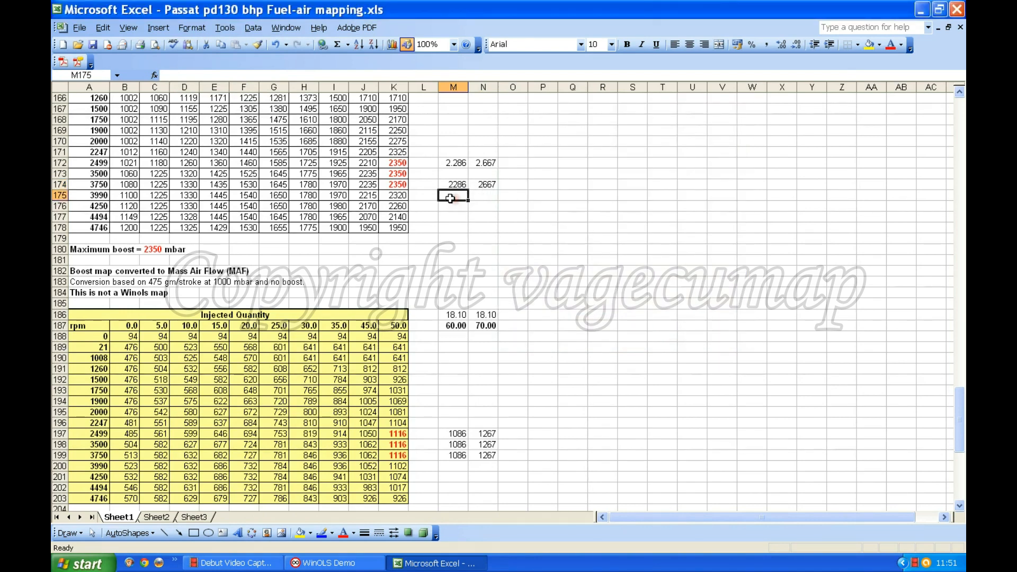
Label the boost map's calculation columns with injected quantities 60 in M162 and 70 in N162
scroll(451, 183, "up", 3)
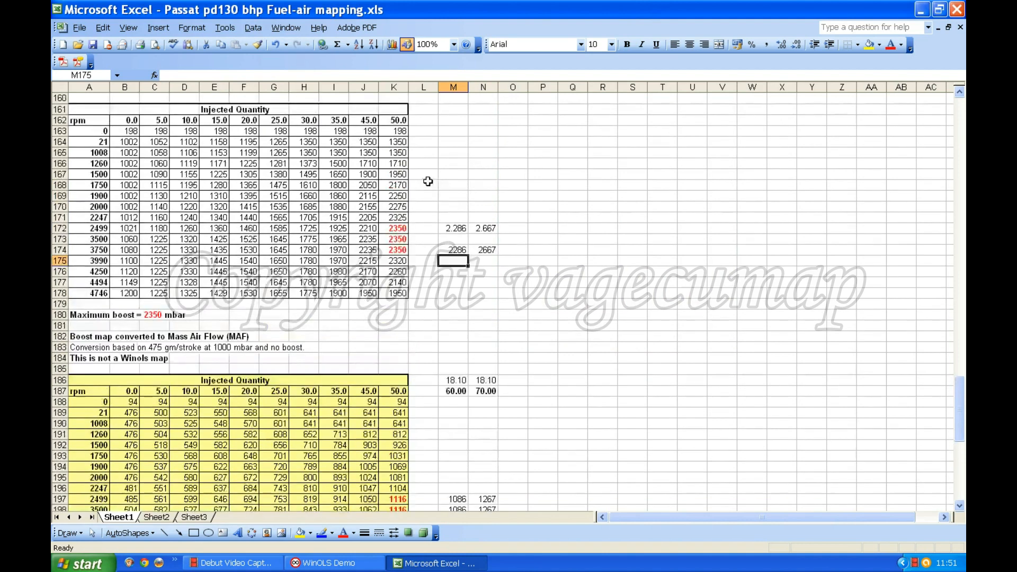
left_click(453, 153)
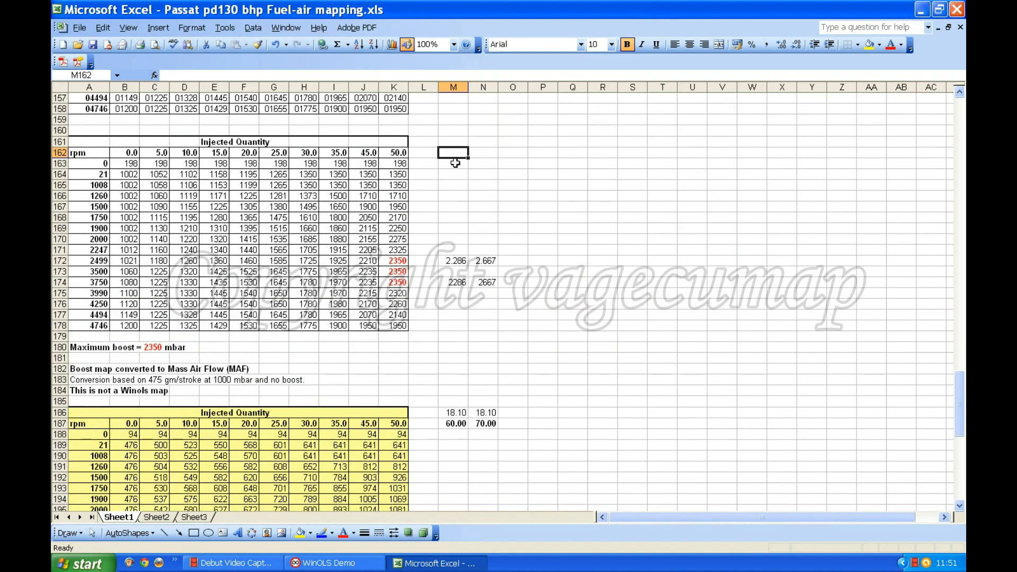
type("60")
left_click(487, 151)
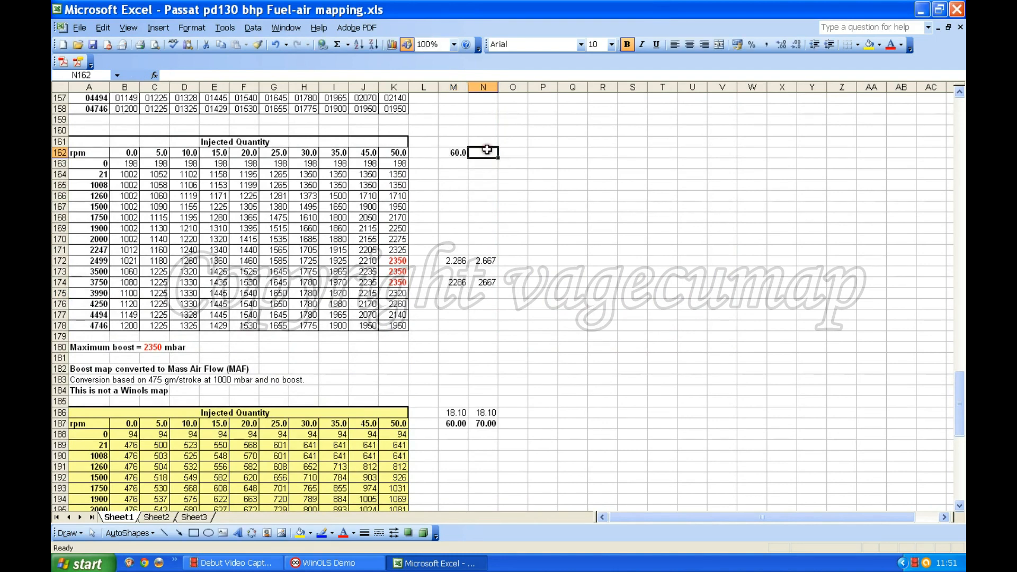
type("70")
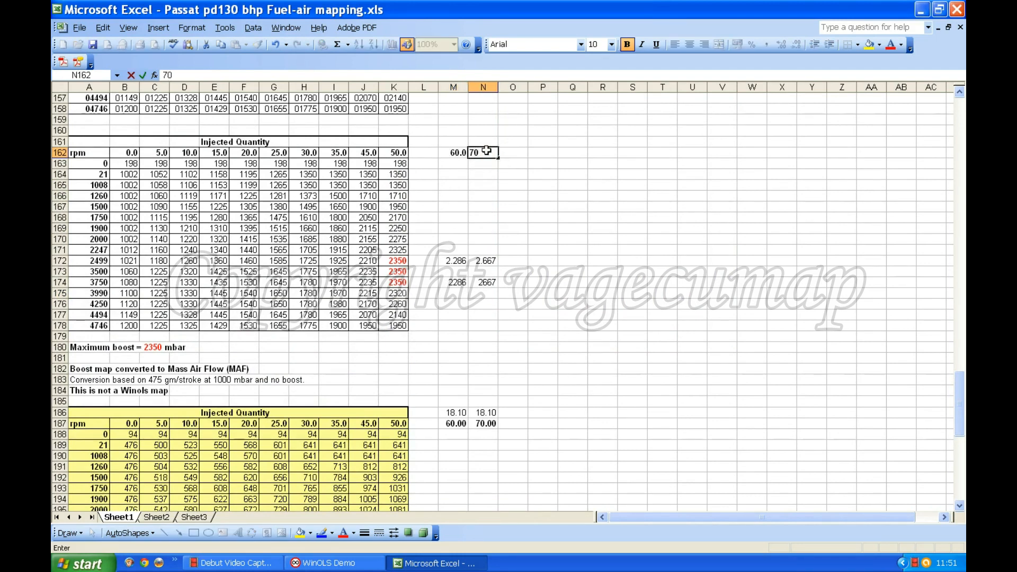
left_click(486, 164)
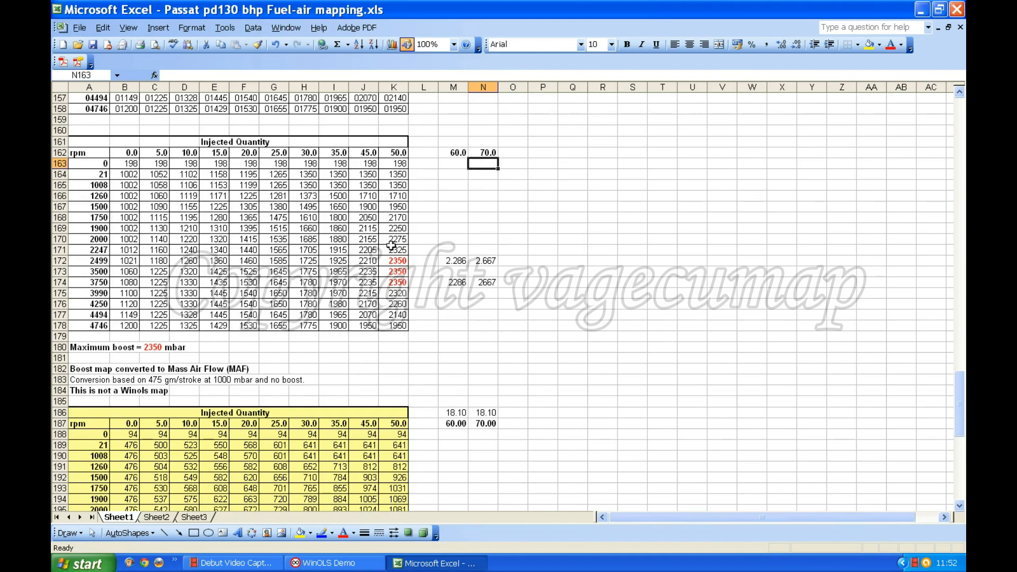
Clear the 60 mg/stroke calculations from column M beside both maps, M162:M174 and M186:M199
scroll(394, 254, "up", 11)
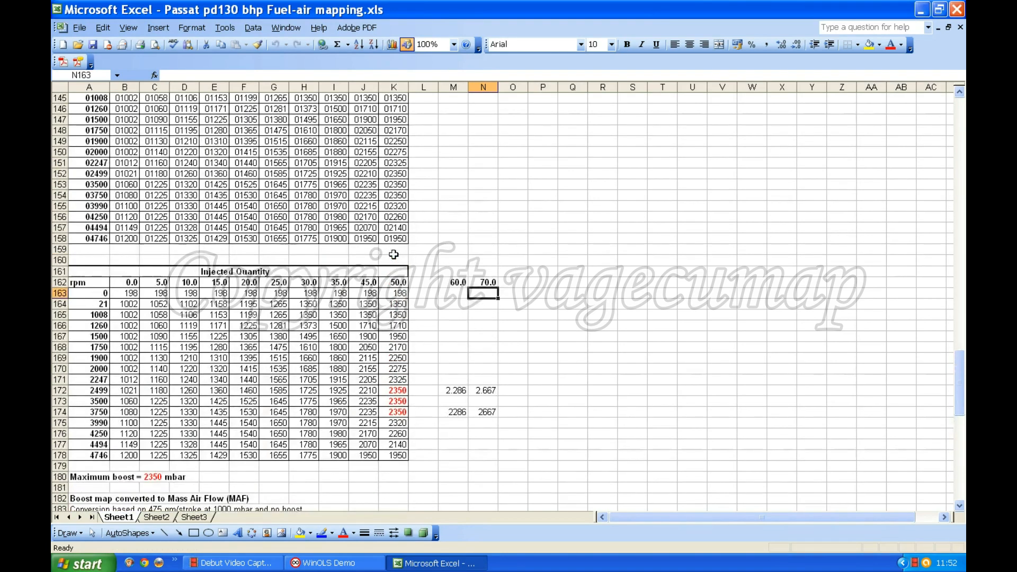
scroll(394, 254, "down", 8)
scroll(394, 254, "down", 2)
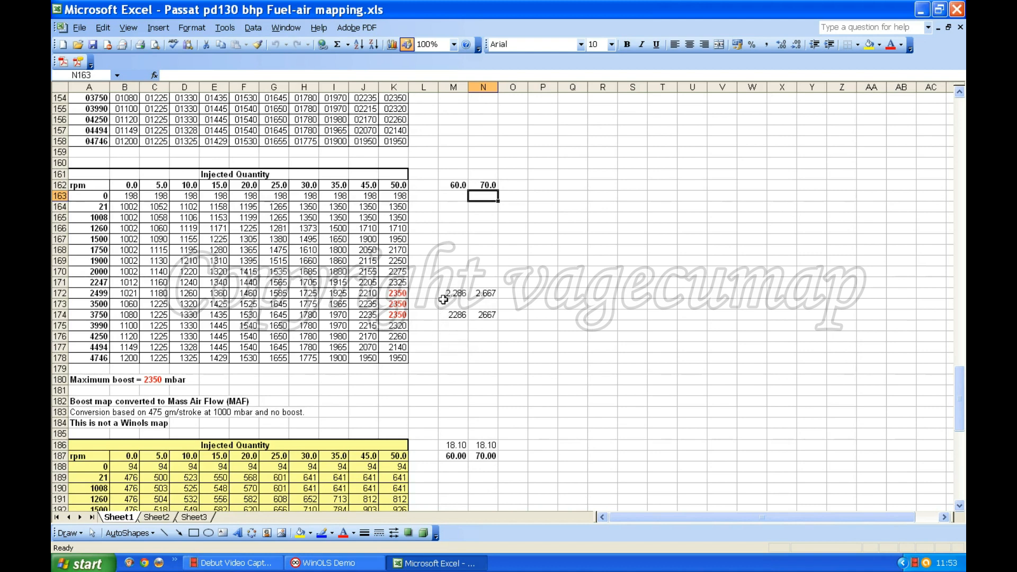
scroll(443, 298, "down", 2)
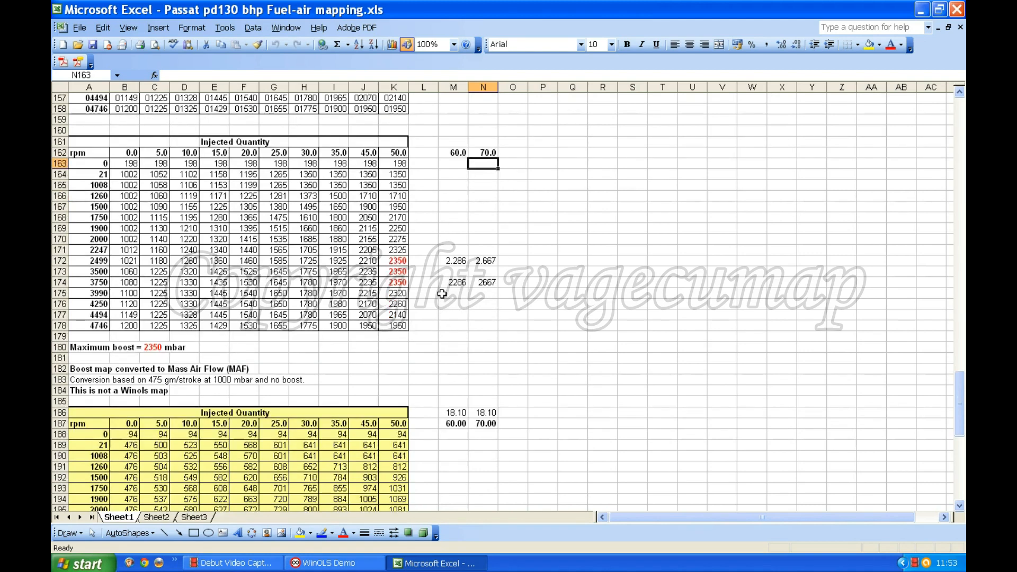
scroll(442, 294, "up", 1)
left_click_drag(457, 152, 457, 277)
key("Delete")
scroll(457, 265, "down", 5)
left_click_drag(460, 253, 456, 392)
key("Delete")
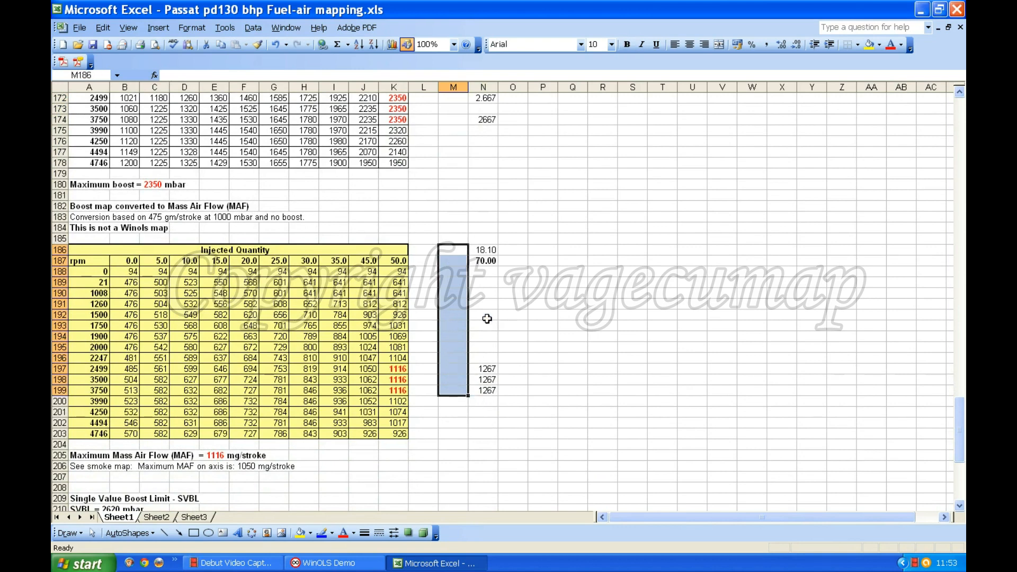
left_click(483, 315)
Enter 70 in L162 as a new injected quantity heading directly beside the boost map's 50.0 column
scroll(484, 313, "up", 4)
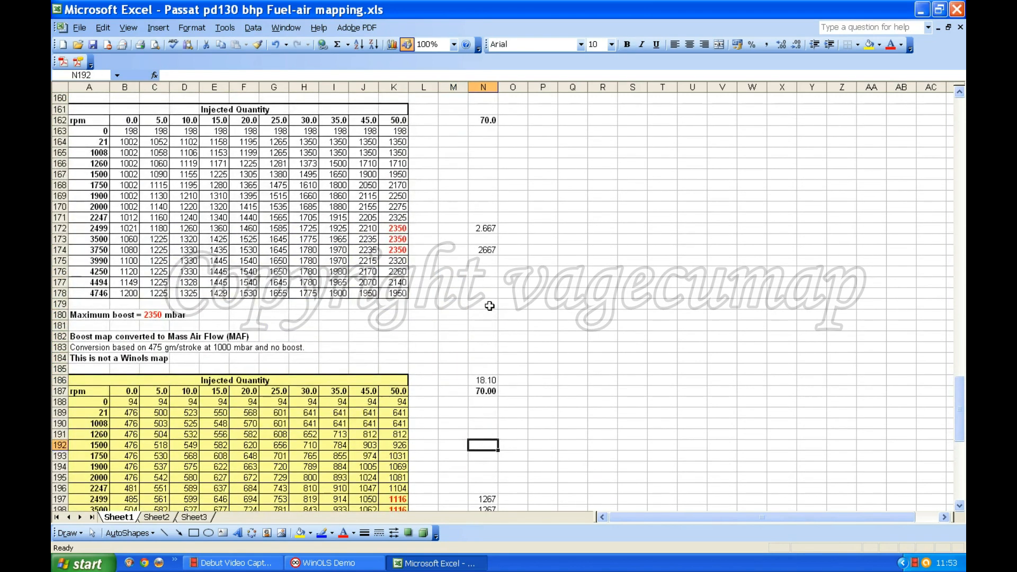
scroll(490, 306, "down", 2)
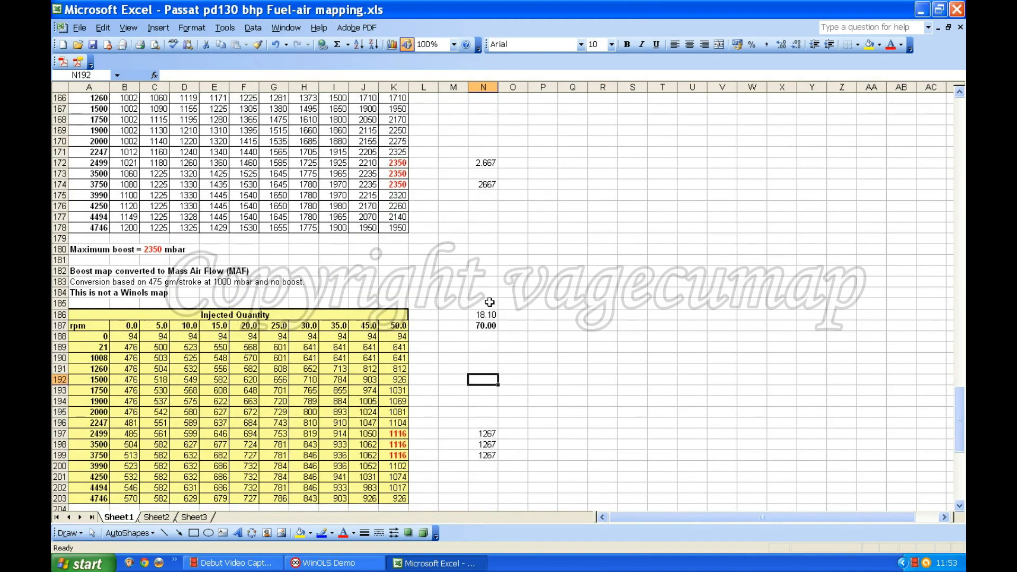
scroll(490, 302, "up", 4)
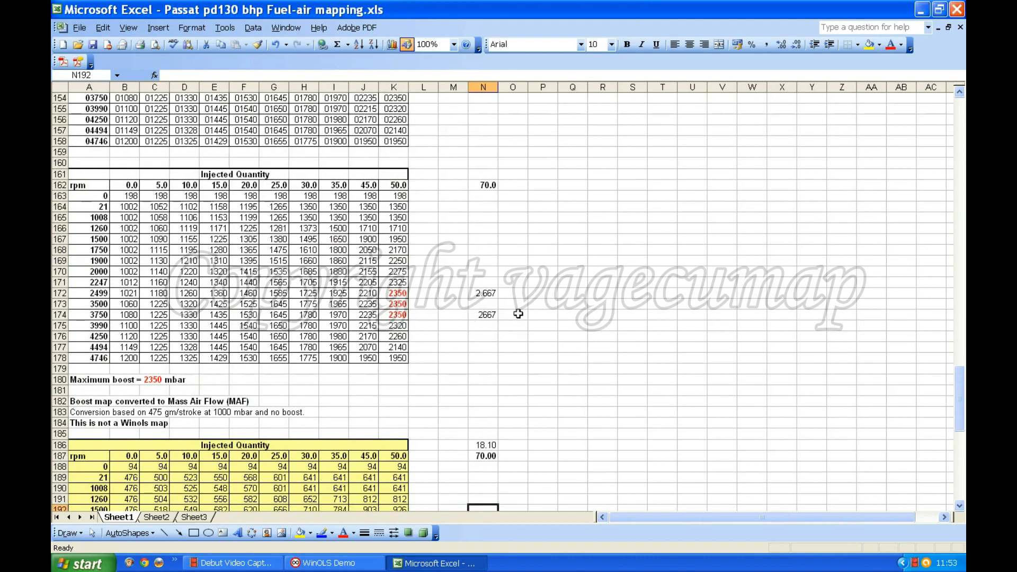
left_click(424, 185)
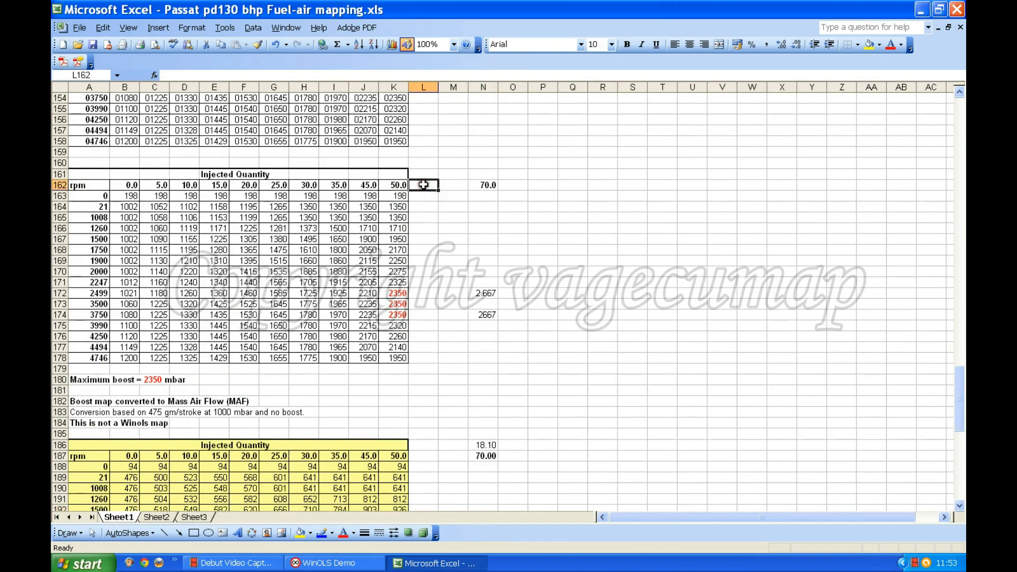
type("70")
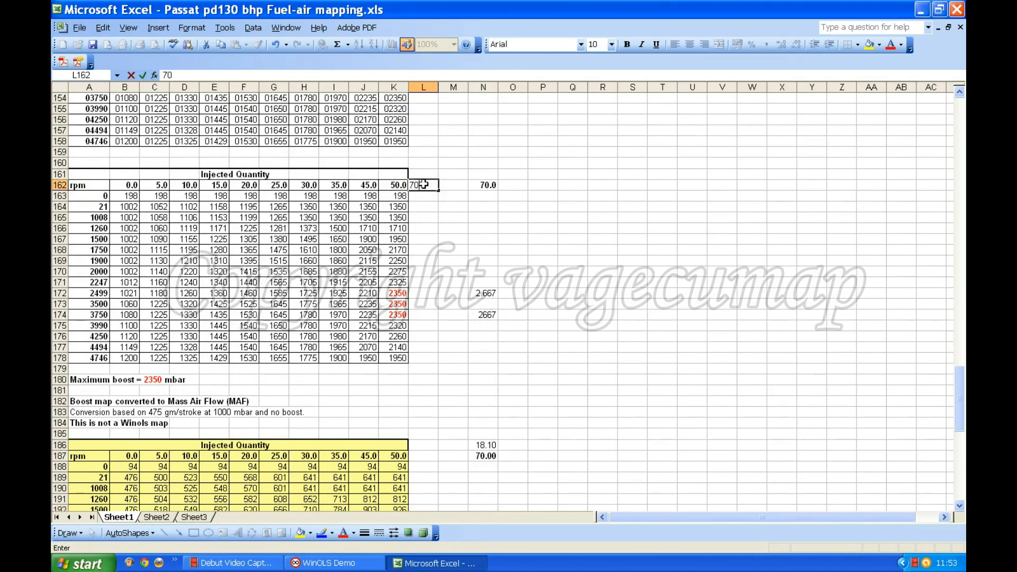
left_click(423, 194)
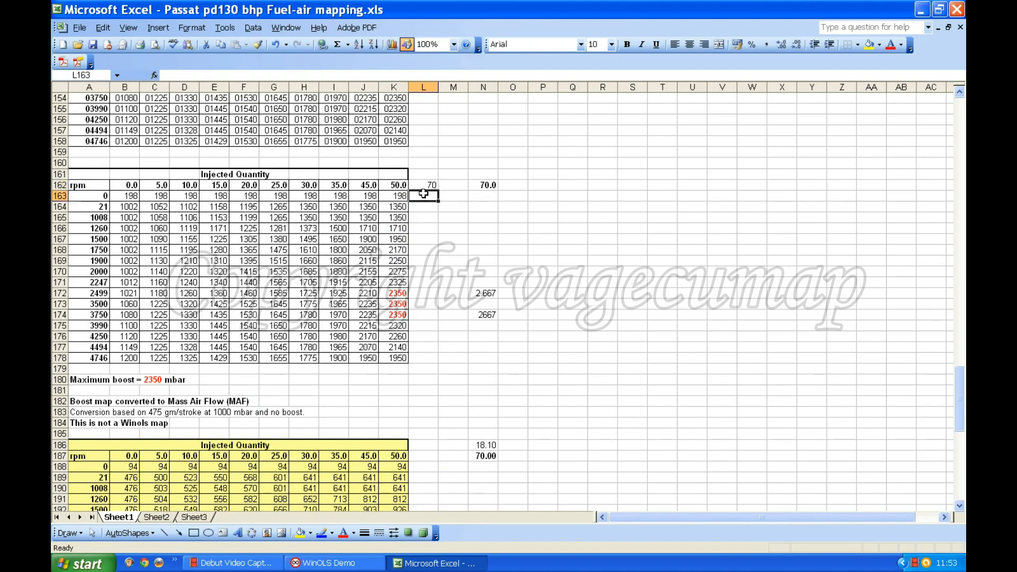
Format the 70 heading in L162 as Number with one decimal place and make it bold
left_click(431, 184)
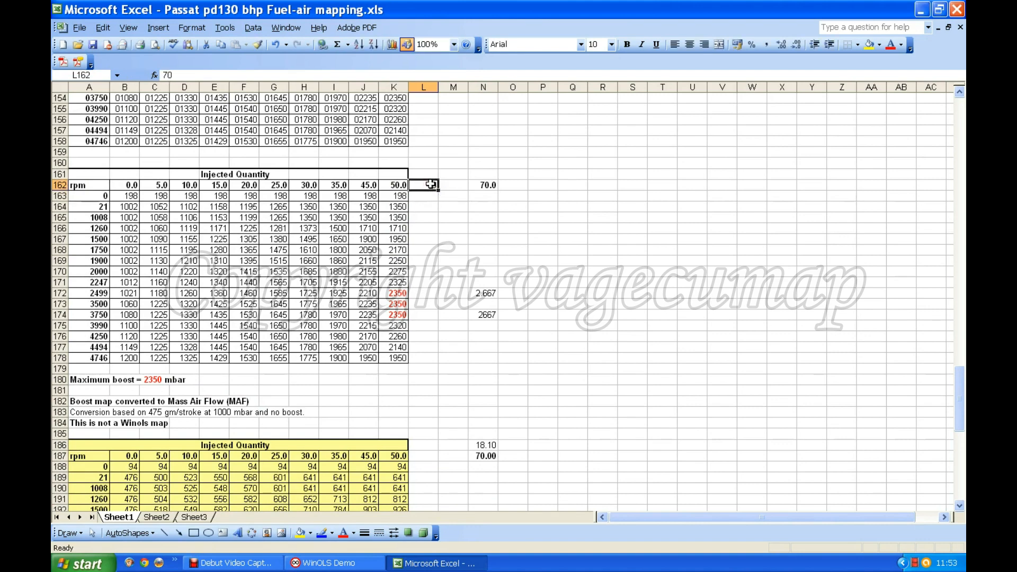
left_click(192, 27)
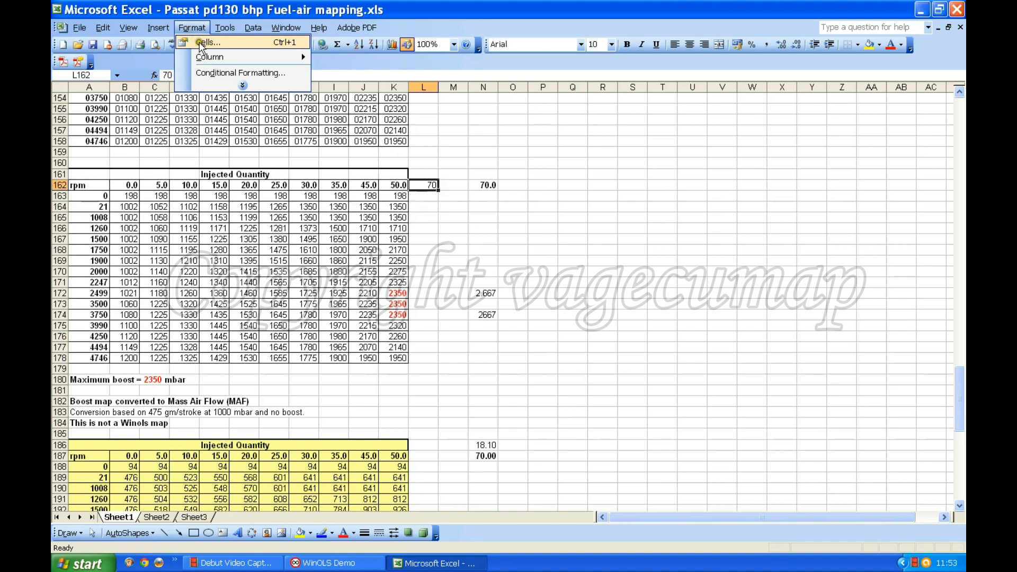
left_click(200, 41)
left_click(519, 165)
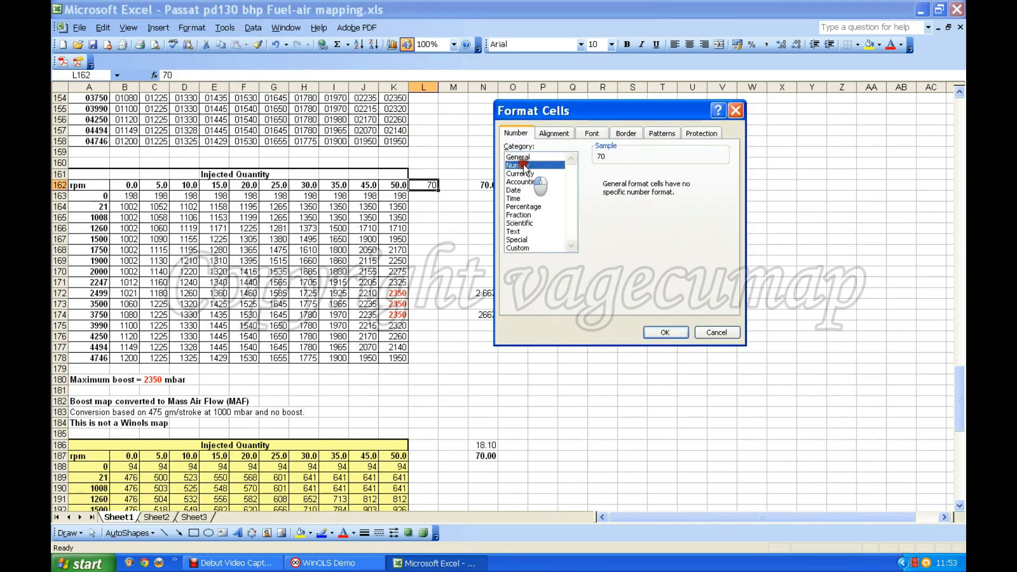
left_click(668, 333)
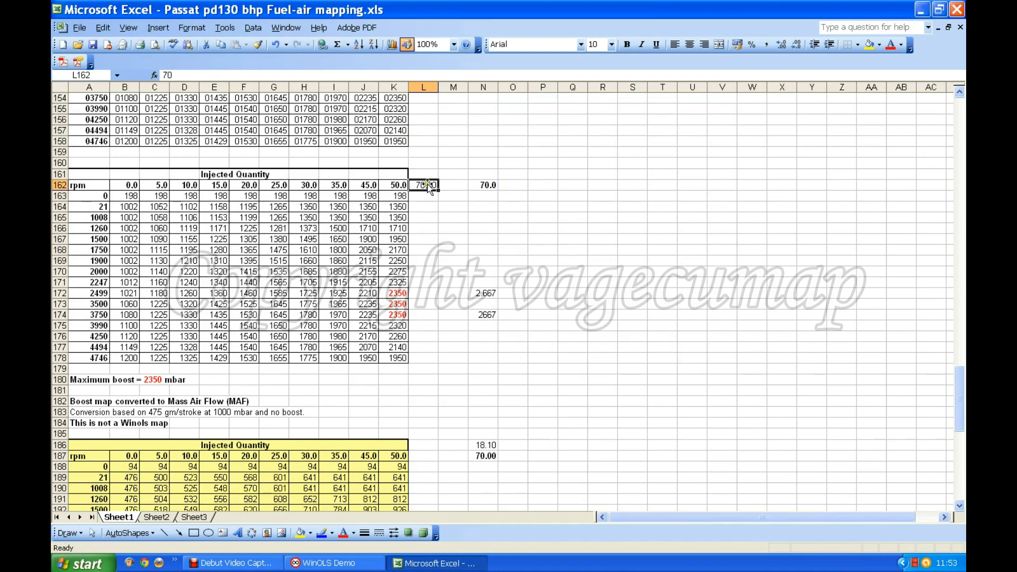
left_click(186, 29)
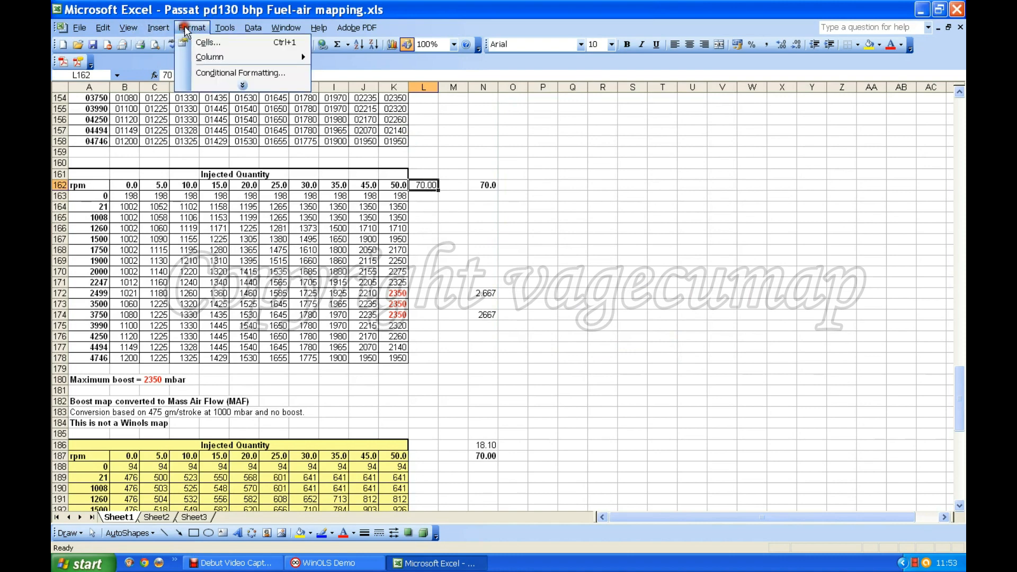
left_click(209, 43)
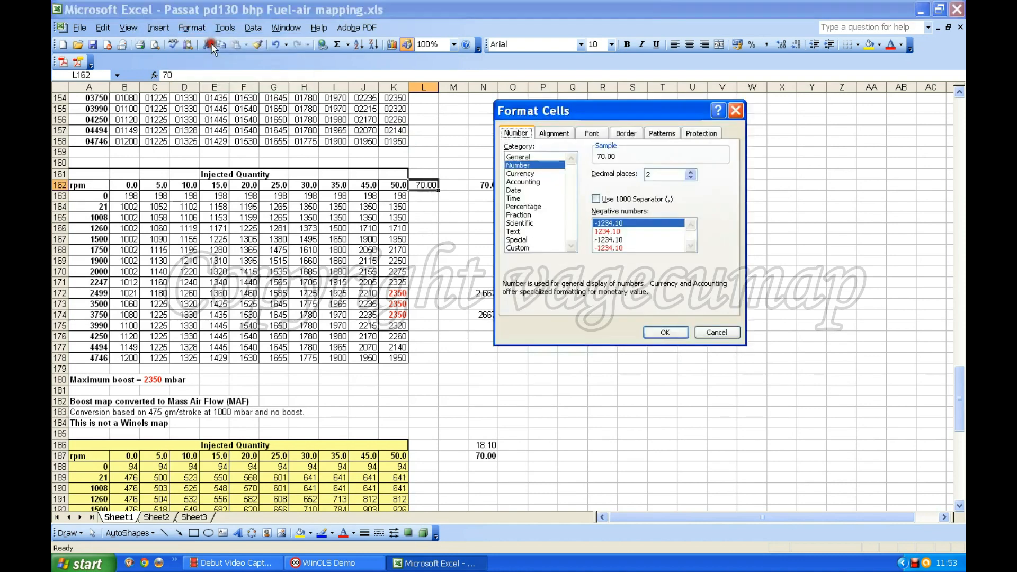
left_click(689, 178)
left_click(678, 333)
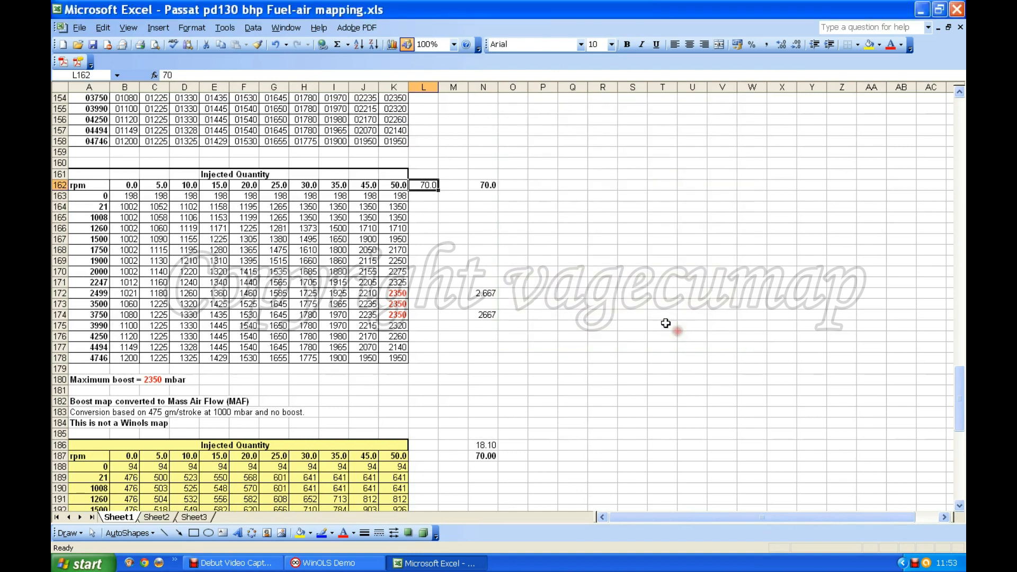
left_click(628, 42)
left_click(450, 207)
left_click(430, 206)
left_click(430, 189)
Clear the duplicate 70 heading from N162
left_click(486, 187)
key("BackSpace")
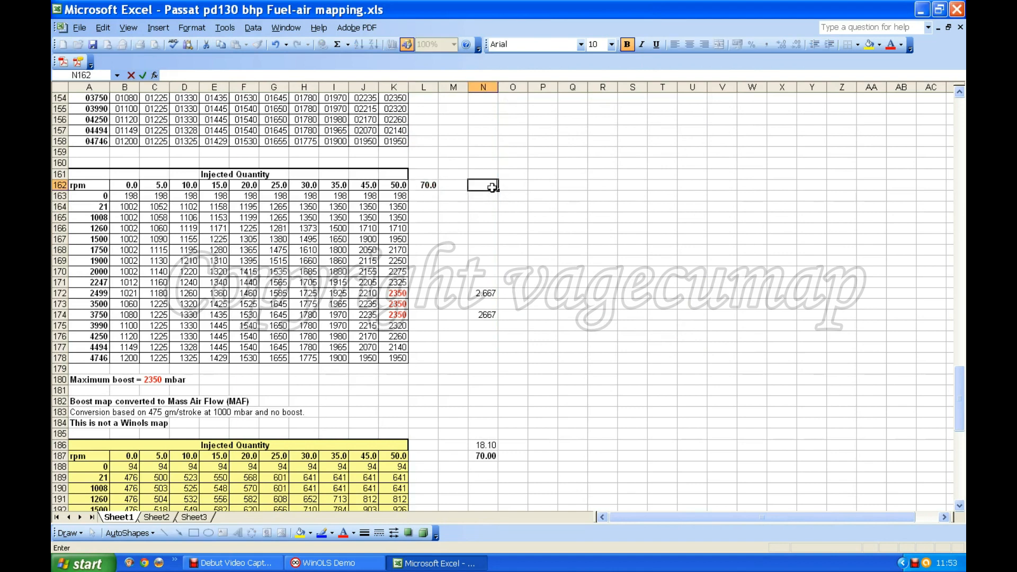
left_click(491, 239)
Enter 2667 in L172 on the 2499 rpm row and clear the working values in N172 and N174
left_click(422, 293)
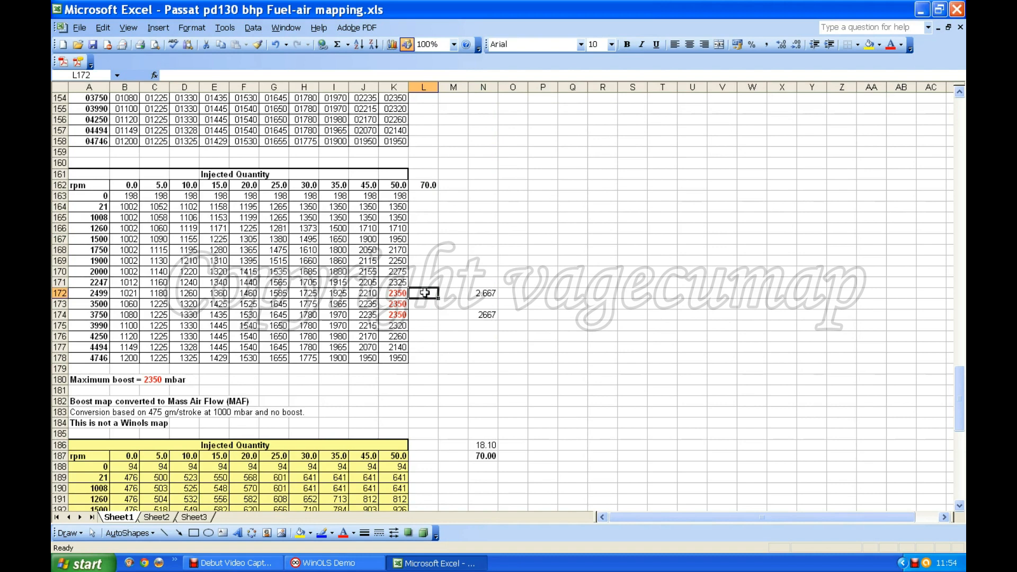
type("2667")
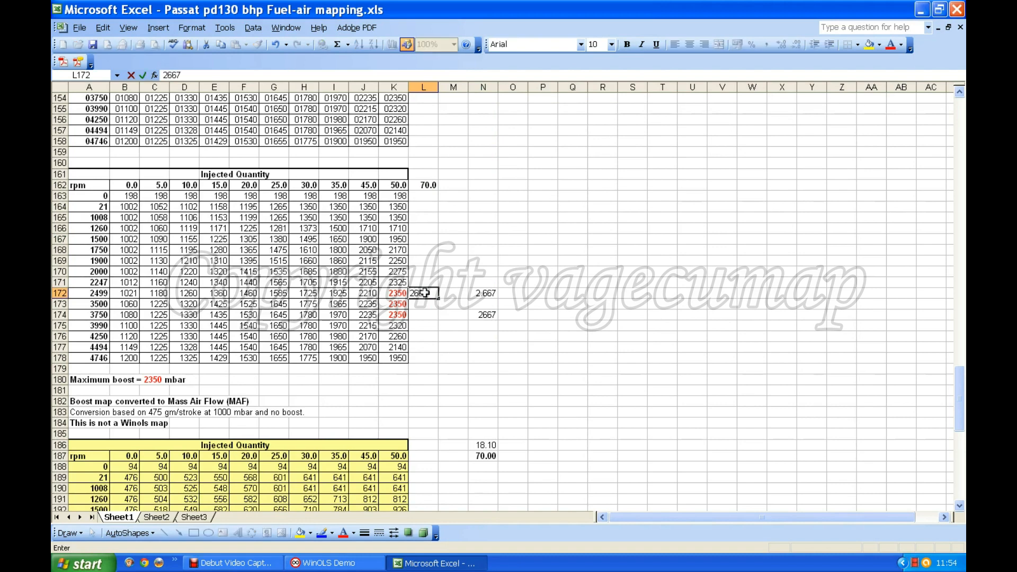
left_click(494, 293)
key("Delete")
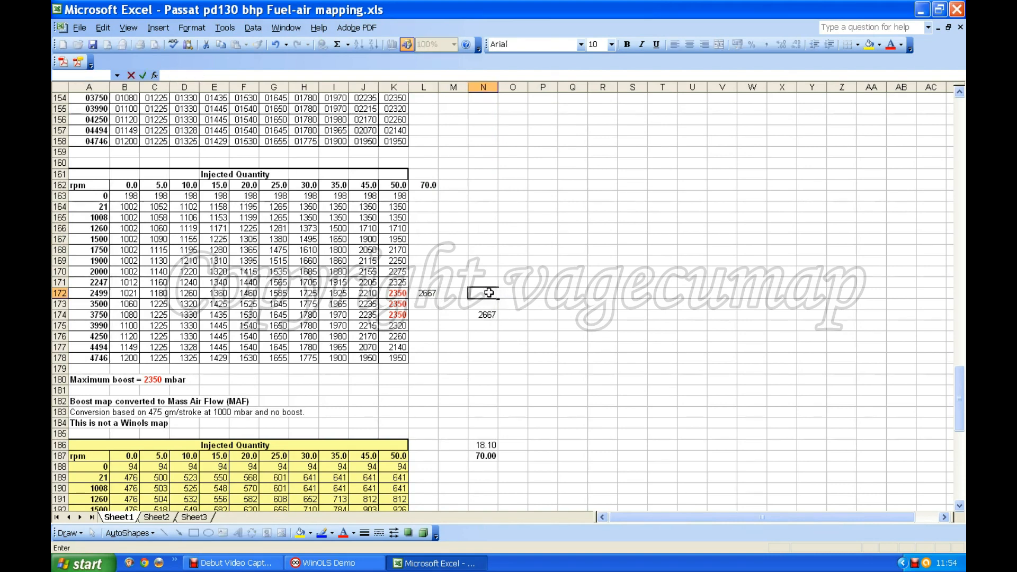
left_click(487, 315)
key("Delete")
Clear the air : fuel ratio in N186 and the 70 mg/stroke heading in N187
scroll(491, 316, "down", 2)
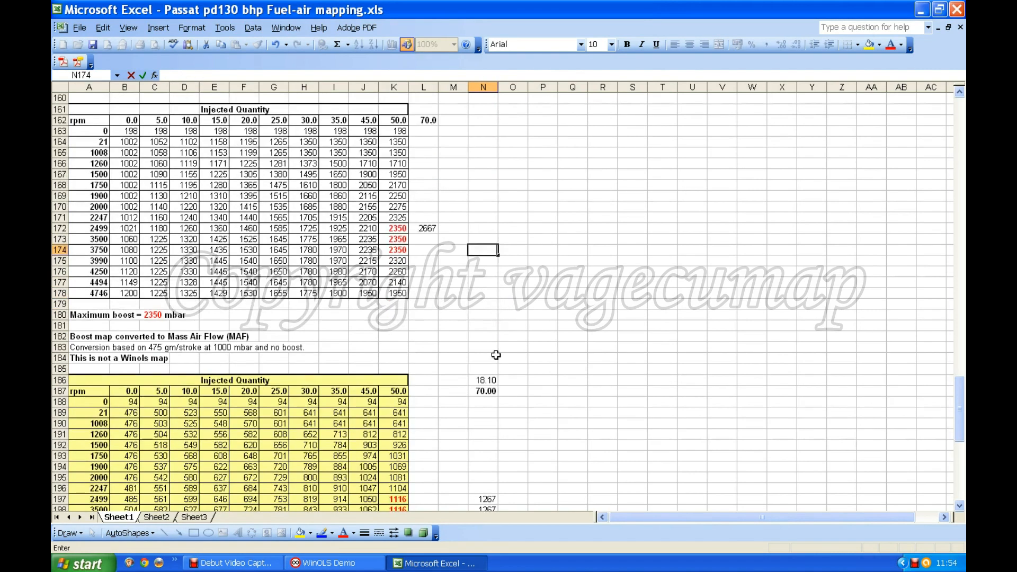
left_click(493, 380)
left_click(494, 391)
left_click(490, 381)
key("Delete")
left_click(492, 392)
key("Delete")
Clear the air mass values in N197, N198 and N199 beside the MAF map
scroll(490, 396, "down", 5)
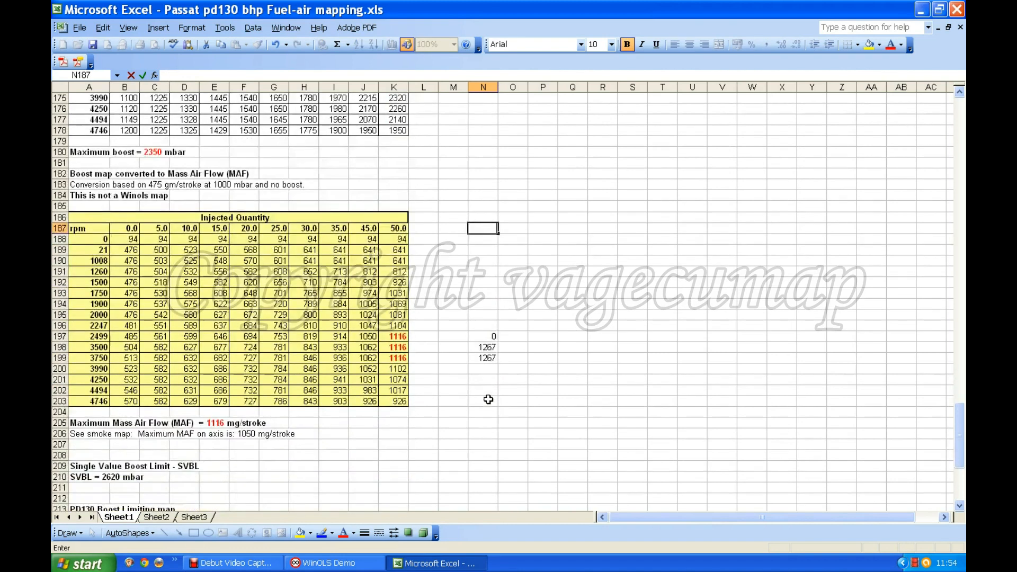
left_click(489, 336)
key("BackSpace")
left_click(488, 349)
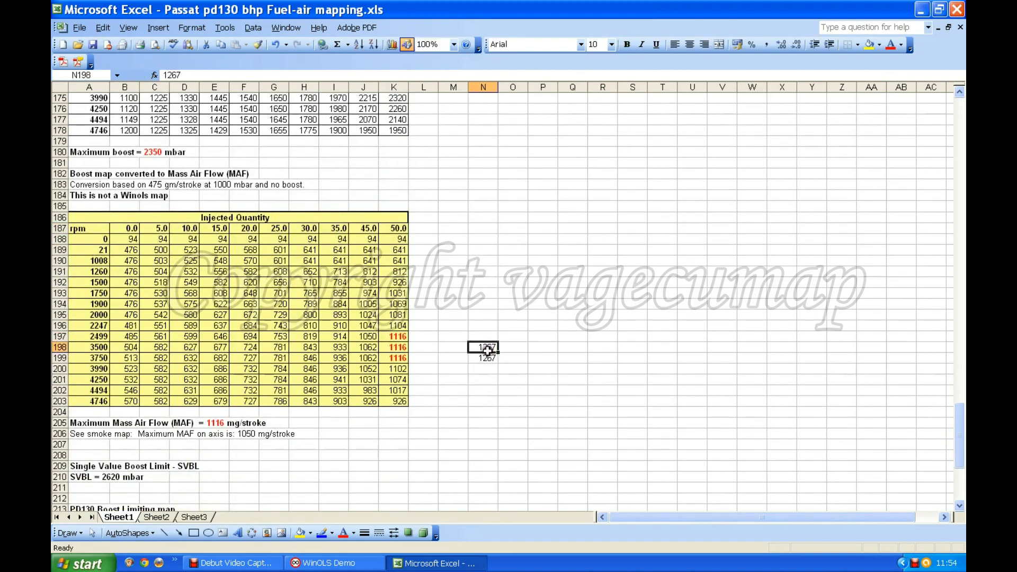
key("BackSpace")
left_click(488, 357)
key("BackSpace")
left_click(489, 336)
Enter 2667 for the 3500 and 3750 rpm rows in L173 and L174 of the boost map's 70.0 column
scroll(475, 300, "up", 8)
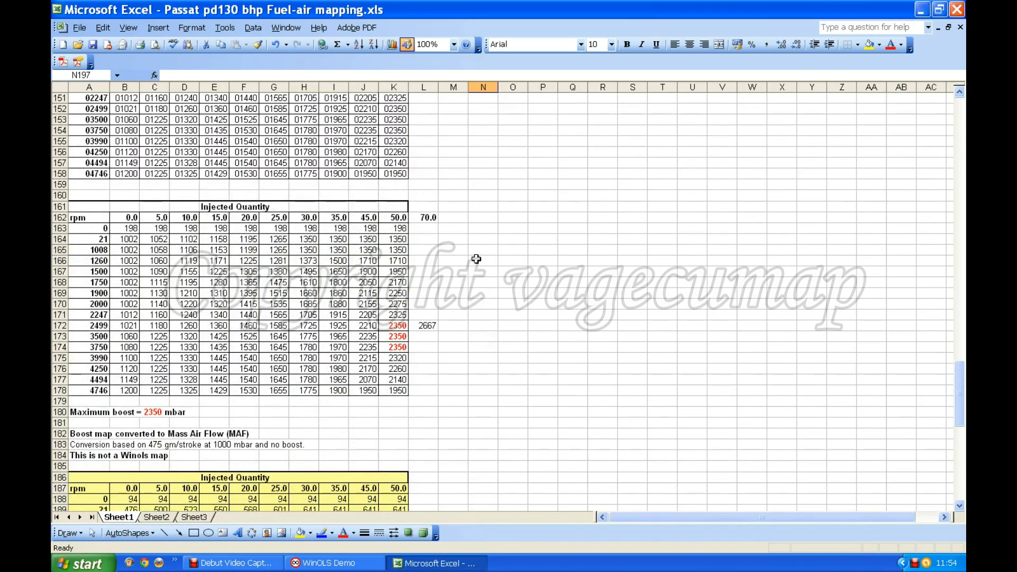
scroll(476, 260, "down", 2)
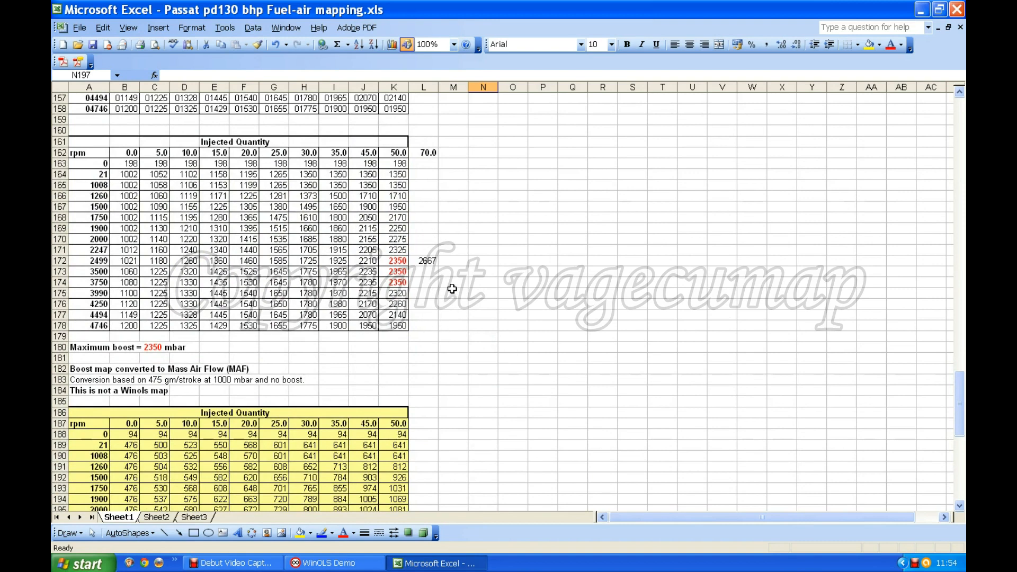
left_click(423, 273)
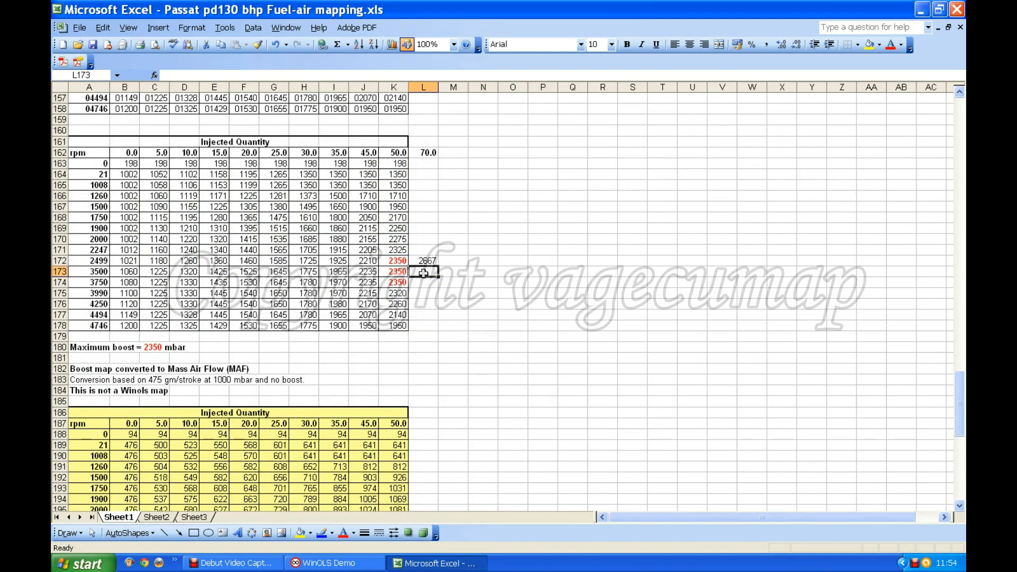
type("2667")
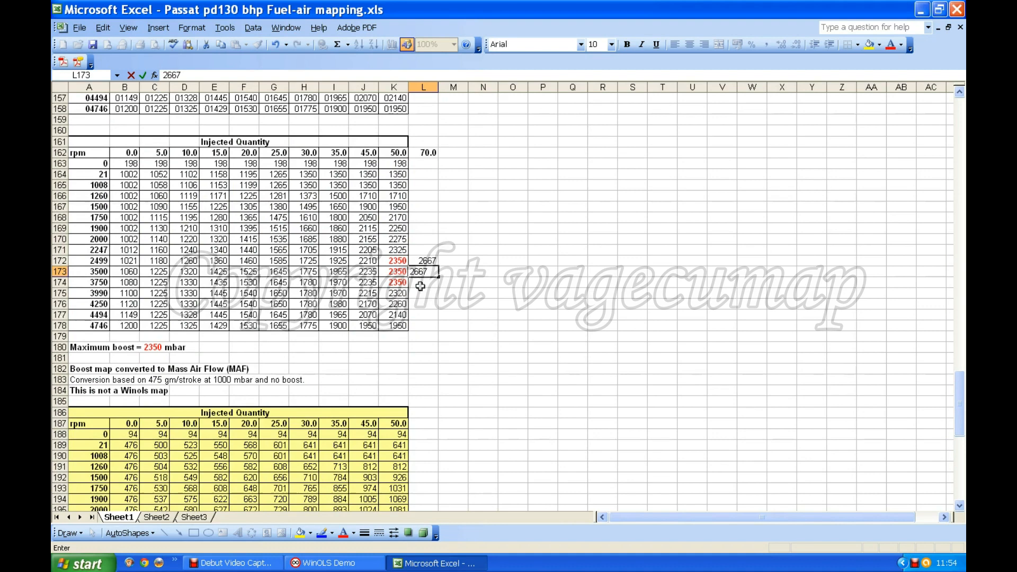
key("Return")
type("2")
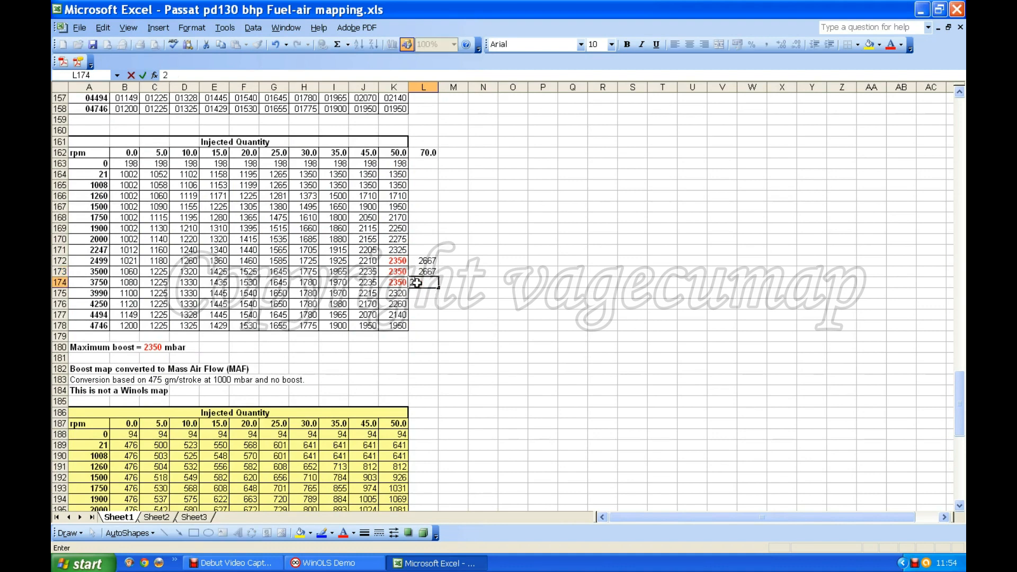
type("66")
key("Return")
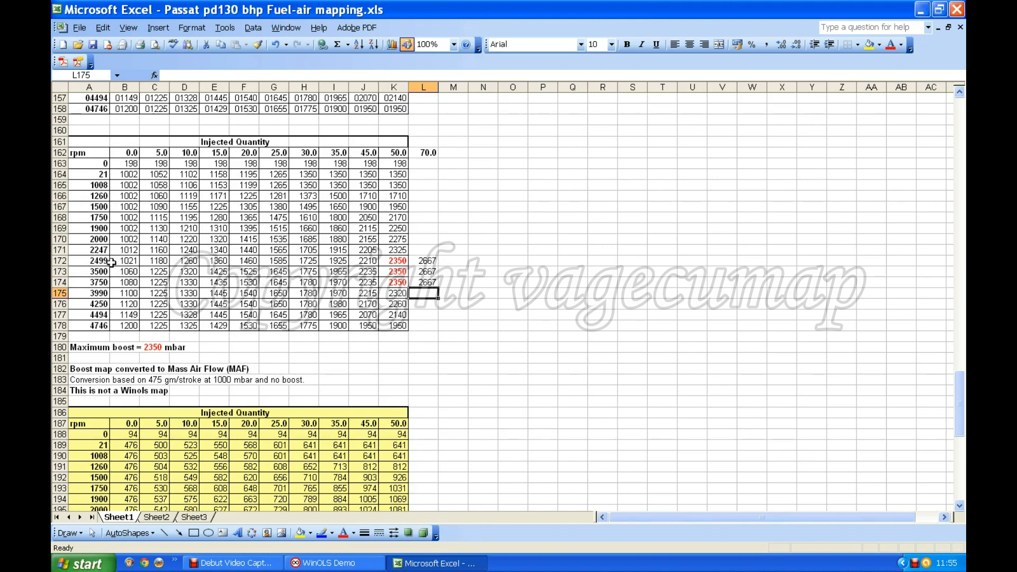
Start an XY scatter chart with data points connected by smoothed lines from B172:J172 on the 2499 rpm row
left_click_drag(121, 262, 362, 262)
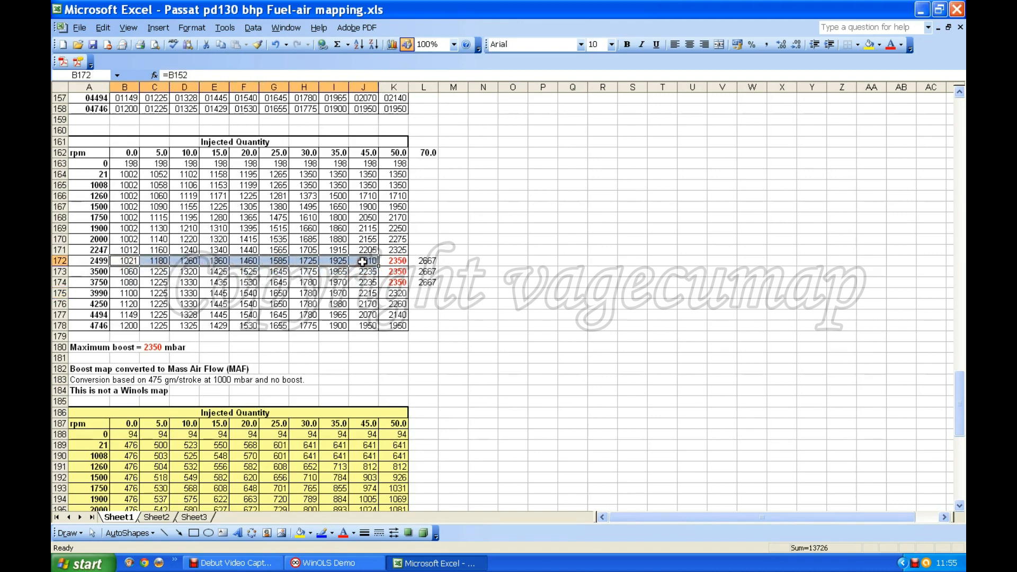
left_click(391, 45)
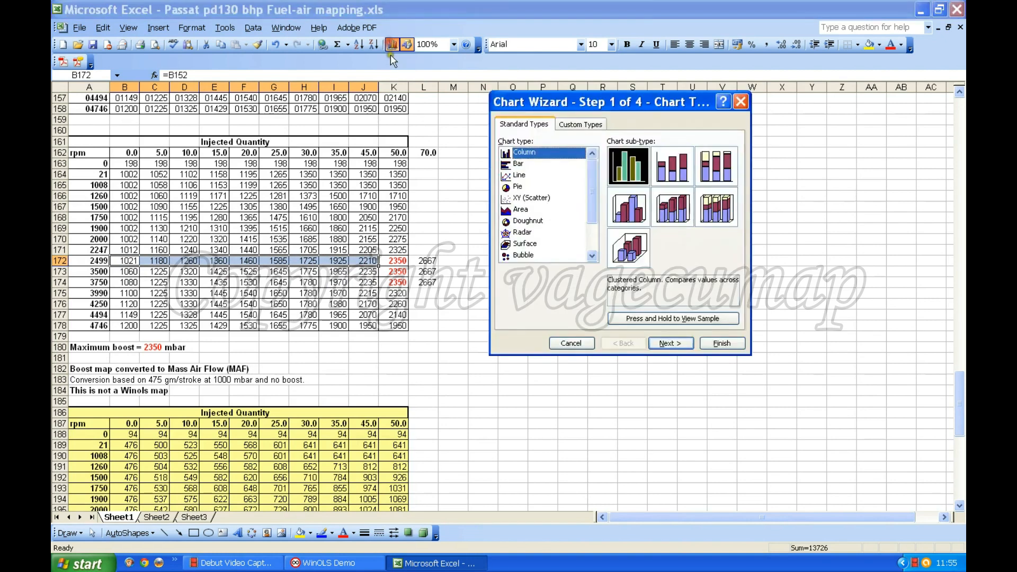
left_click(508, 200)
left_click(641, 210)
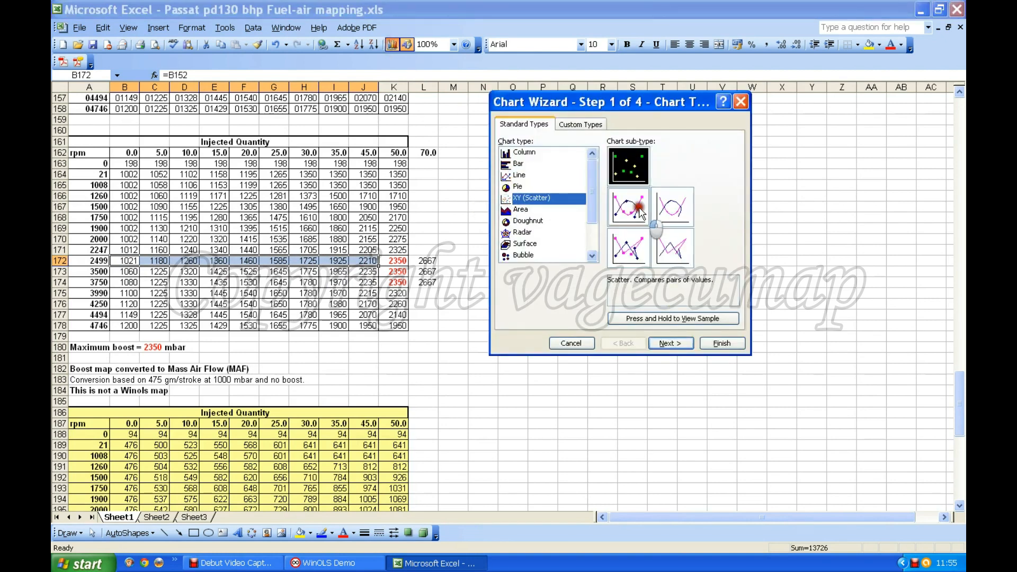
left_click(671, 343)
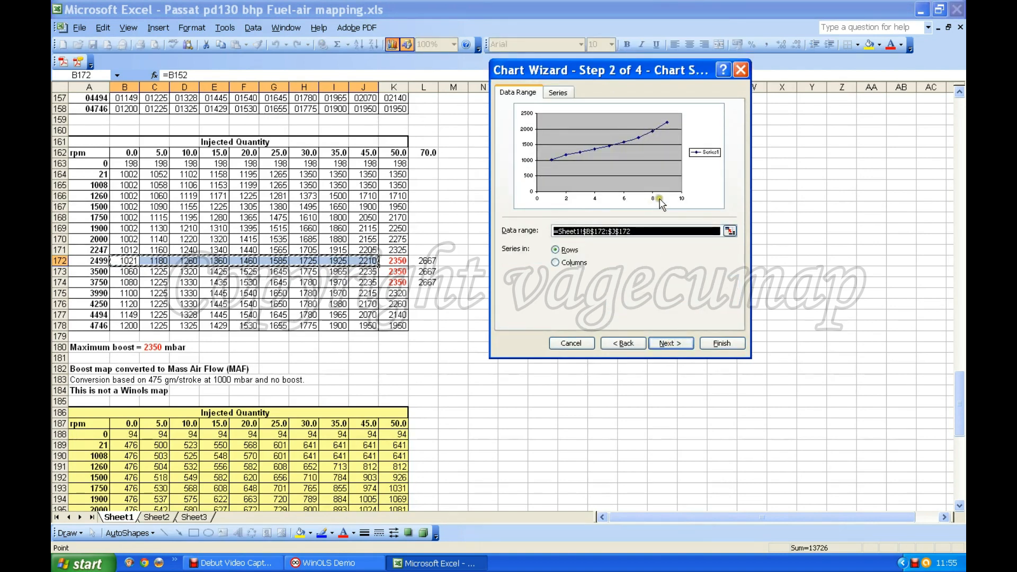
Name the chart series 2499 rpm and use the injected quantity headings B162:K162 as its X values
left_click(562, 95)
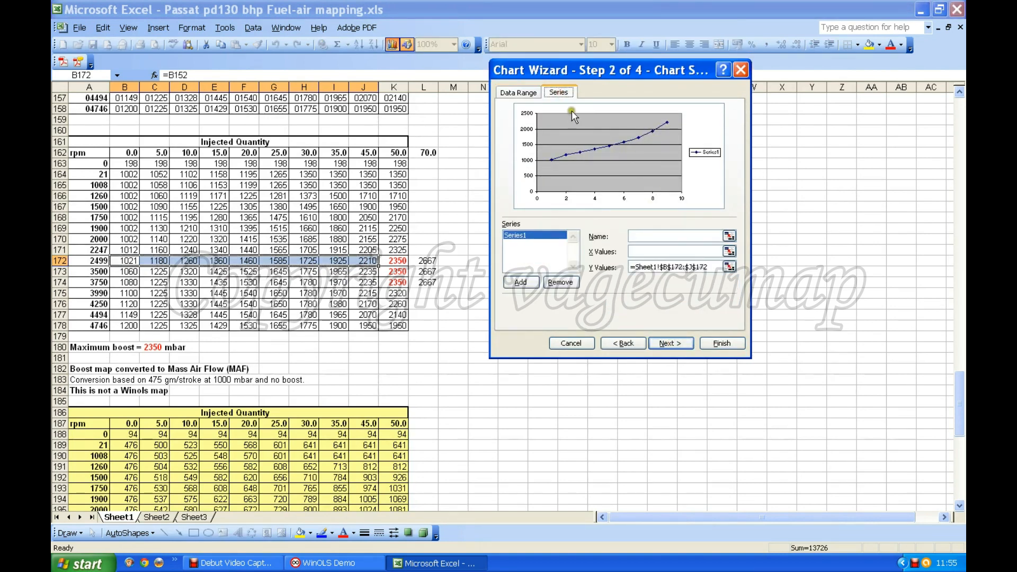
left_click(648, 236)
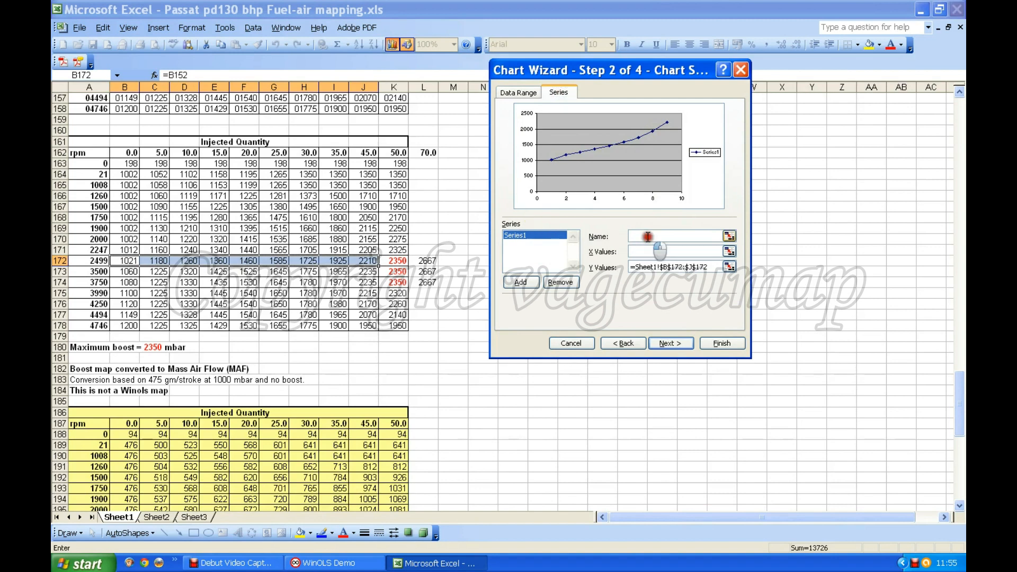
type("2499 rpm")
left_click(641, 250)
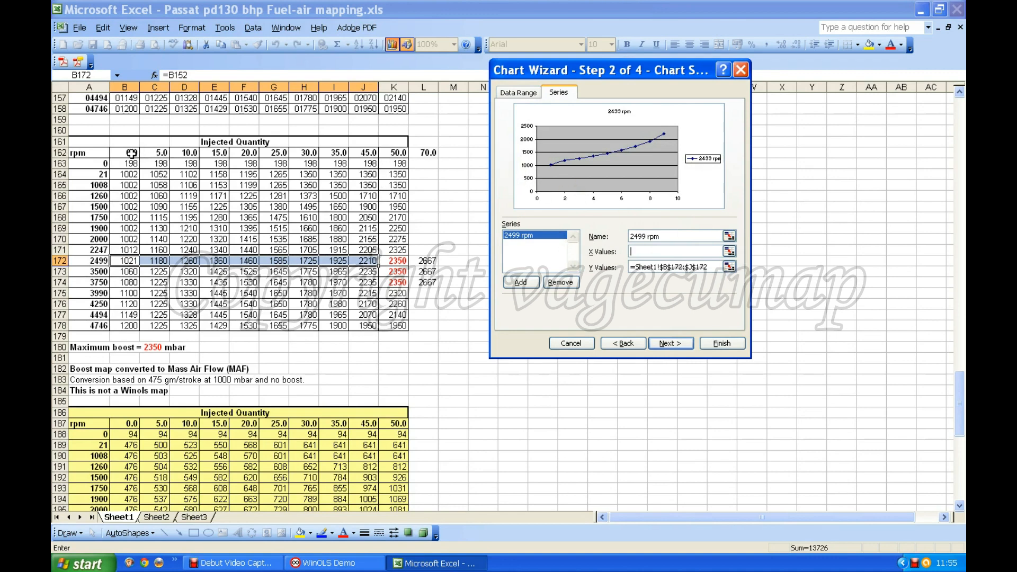
left_click_drag(132, 153, 398, 153)
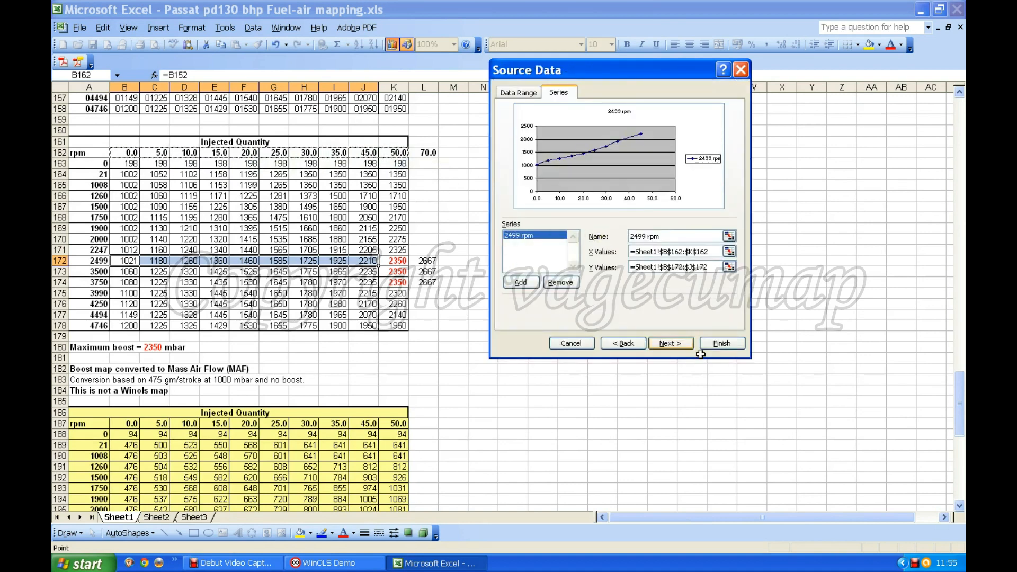
left_click(672, 344)
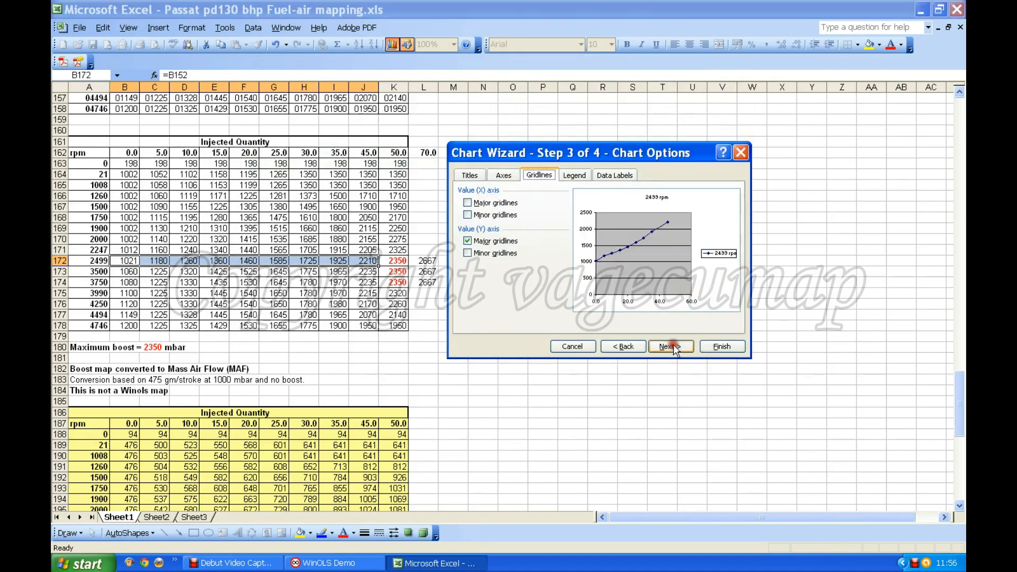
Turn on major and minor X-axis gridlines and minor Y-axis gridlines, and create the chart
left_click(575, 176)
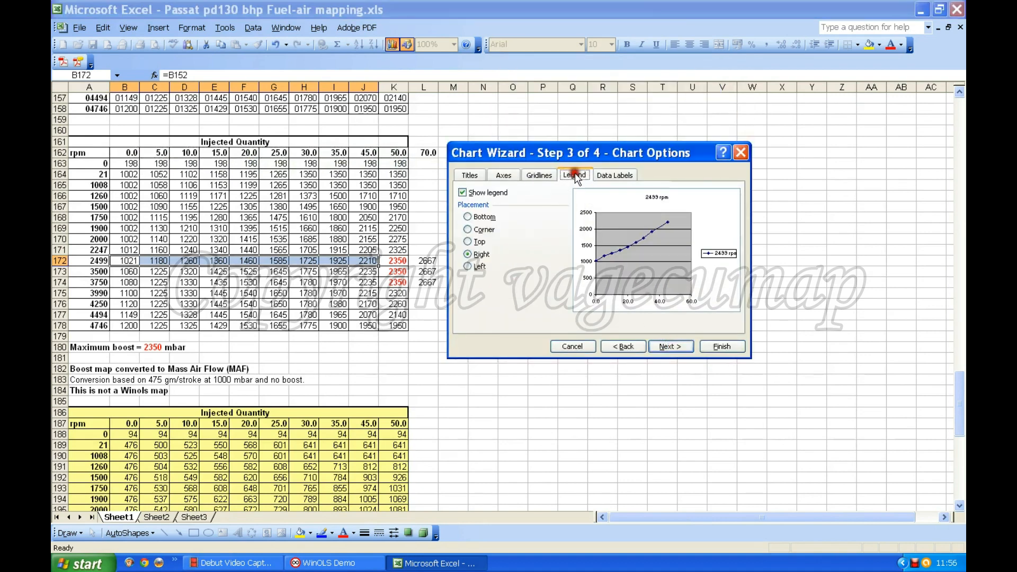
left_click(540, 175)
left_click(468, 203)
left_click(468, 216)
left_click(469, 253)
left_click(722, 347)
Move the 2499 rpm chart clear of the boost map and enlarge it beside the 70.0 column
left_click_drag(602, 225, 771, 155)
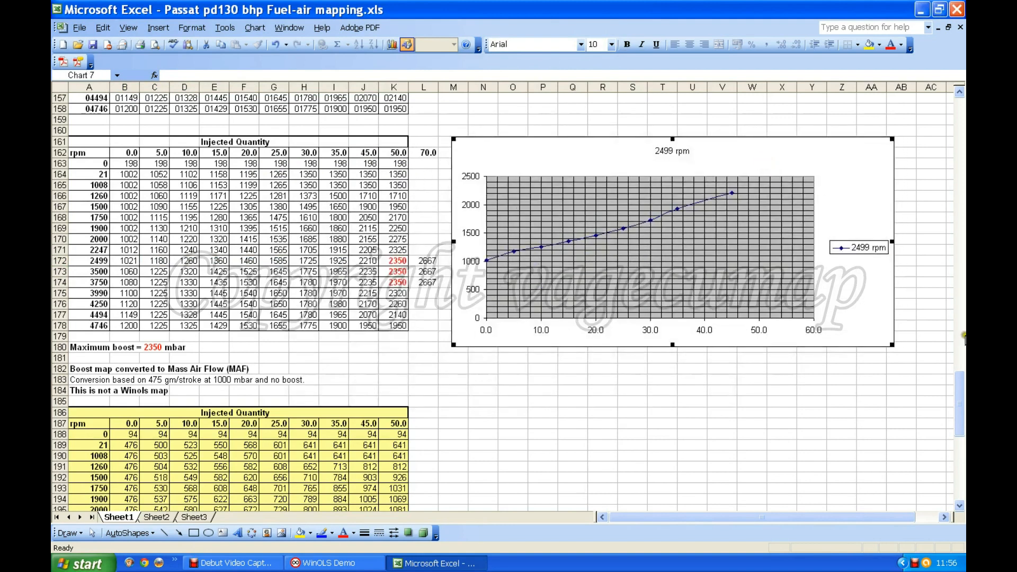
left_click_drag(893, 345, 911, 367)
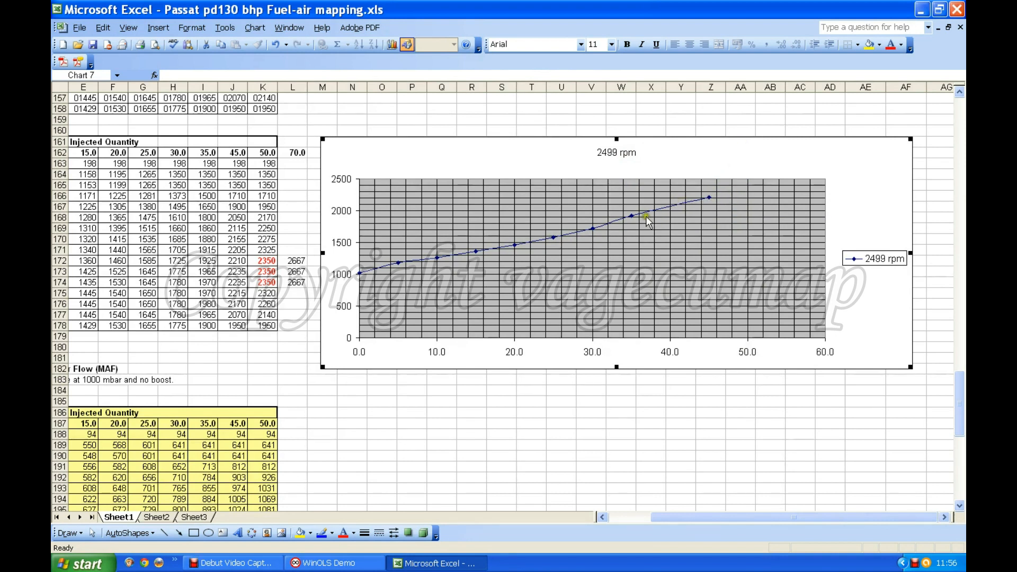
Examine how the 2499 rpm boost curve would continue past its last point and compare it with the 70.0 column
left_click(710, 194)
left_click(314, 278)
left_click(710, 195)
left_click(819, 164)
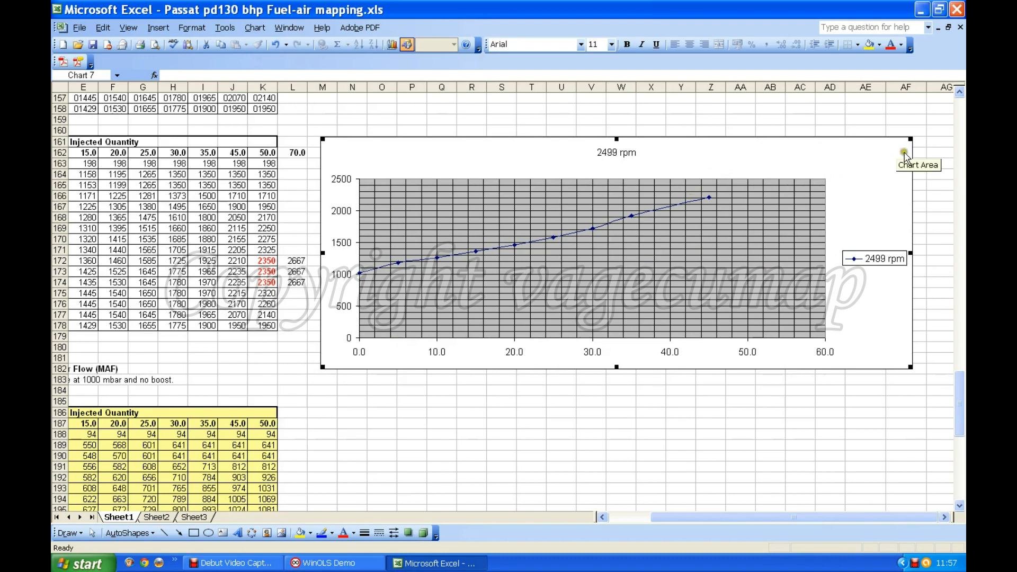
left_click(872, 154)
left_click(839, 173)
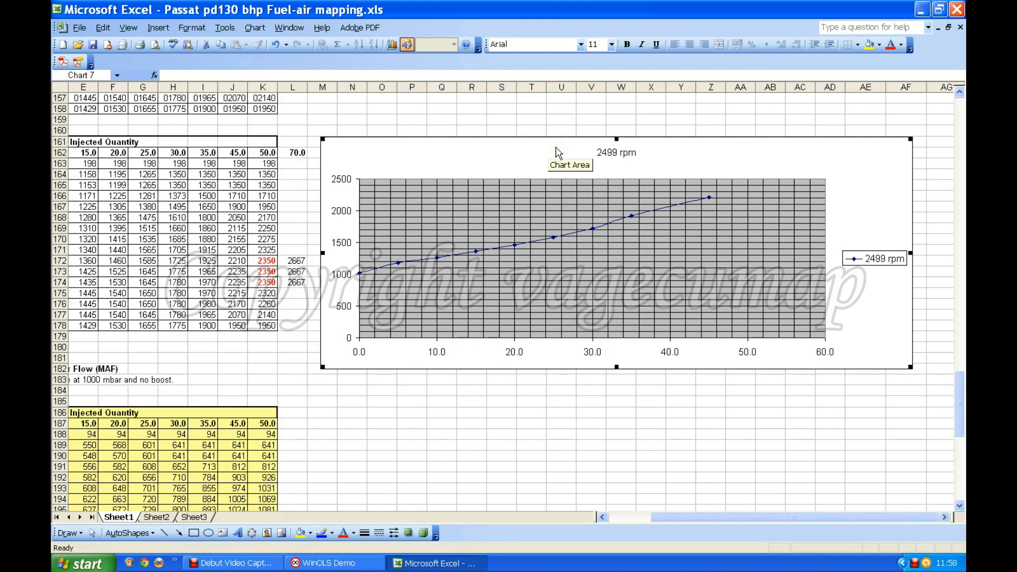
Delete the 2499 rpm chart and undo the clearing of B172:J172 in the boost map
key("Delete")
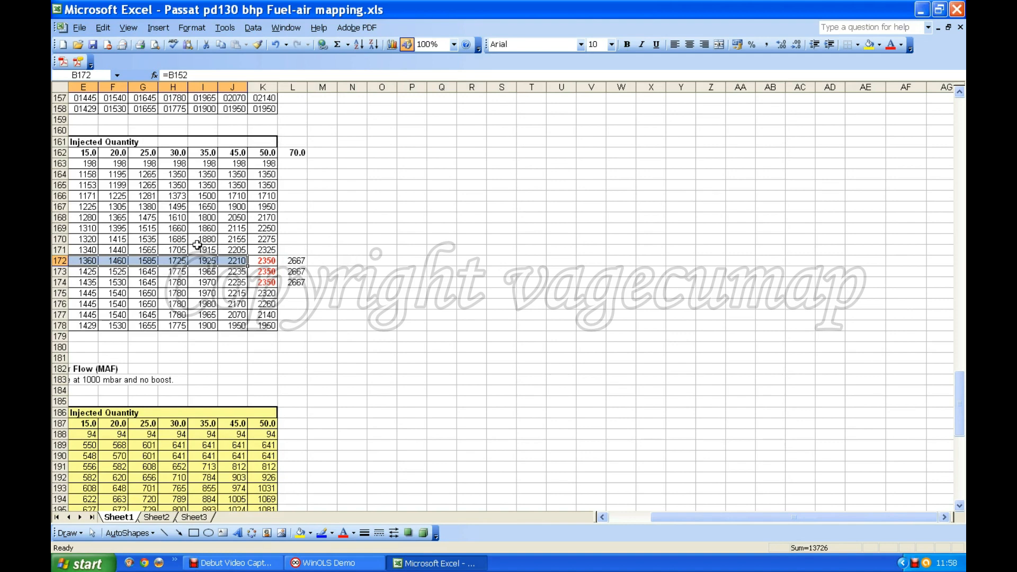
key("Delete")
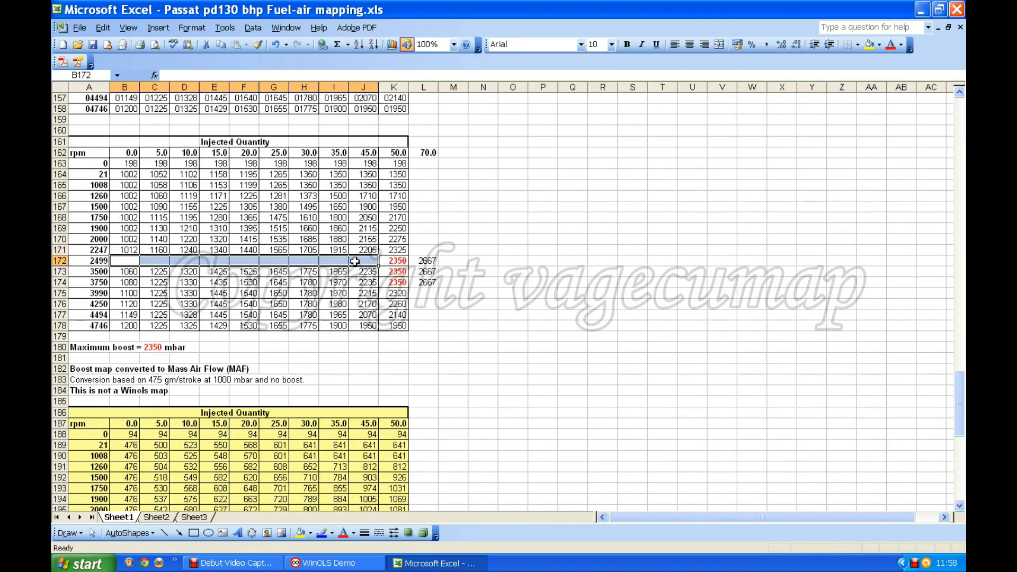
left_click(363, 241)
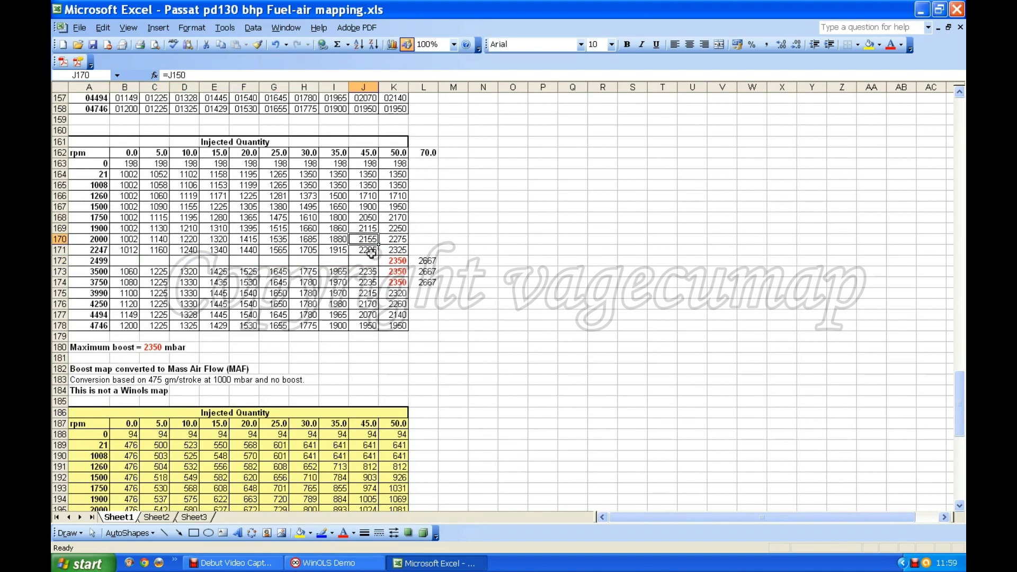
left_click(277, 45)
left_click(493, 271)
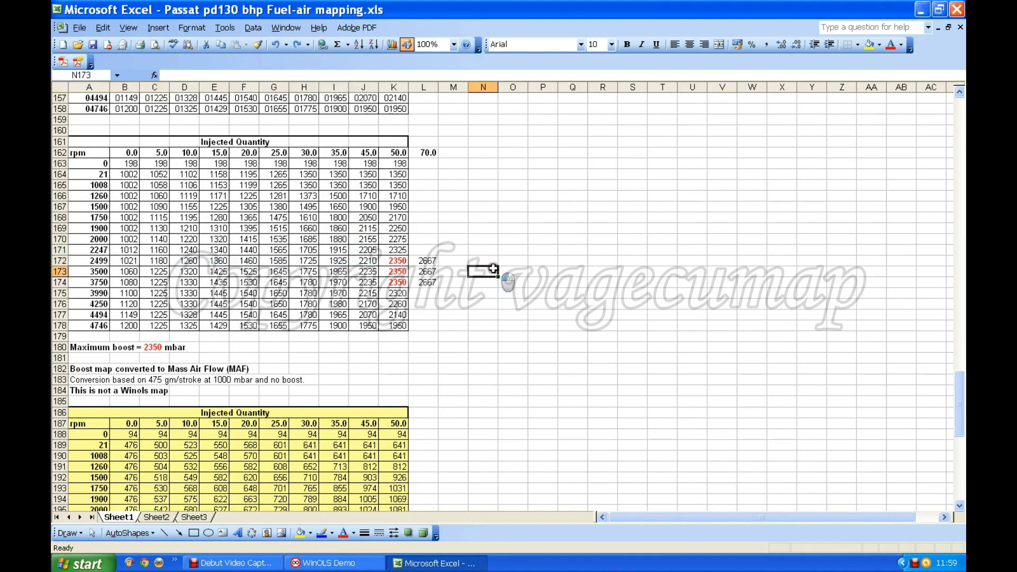